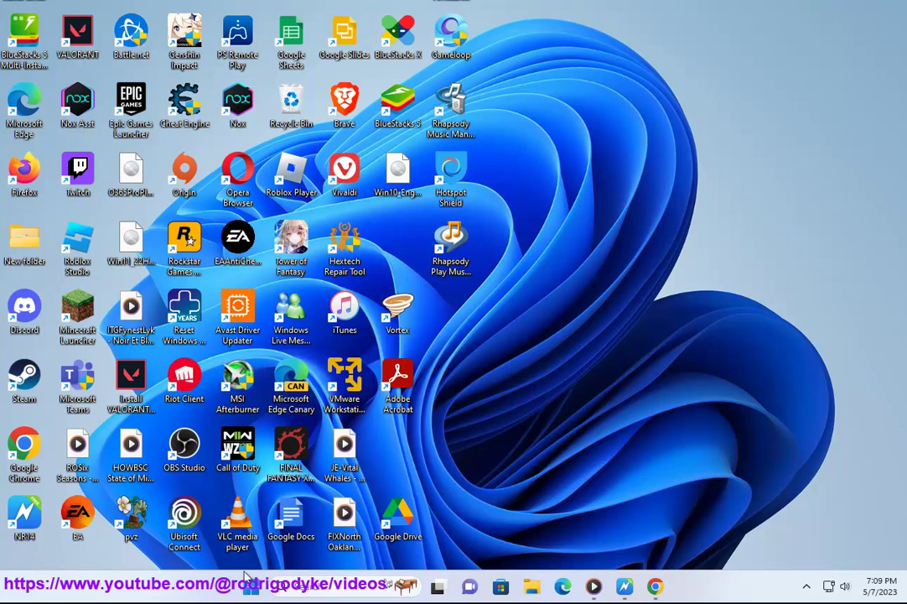
Launch Steam as administrator from Windows search and approve the permission prompt.
left_click(310, 586)
type("s")
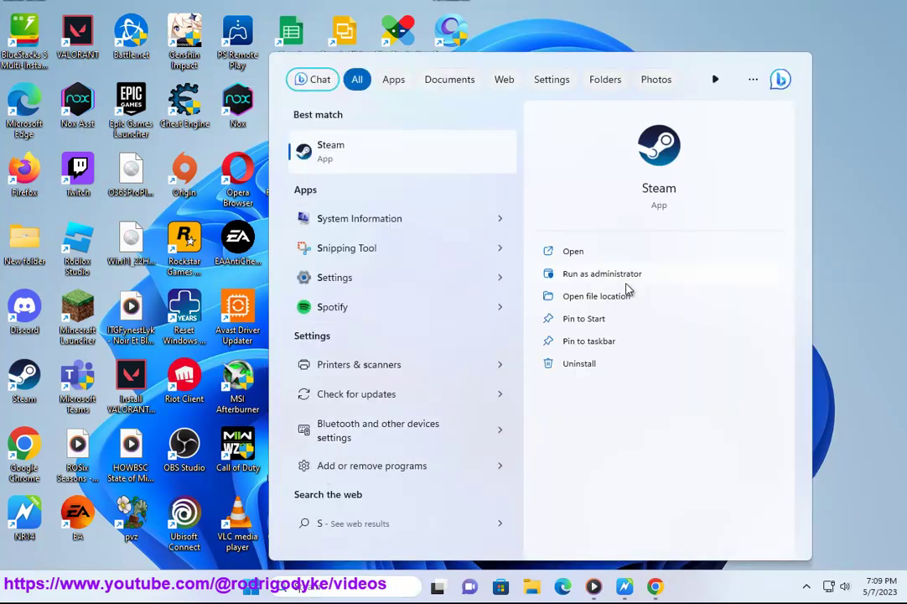
left_click(602, 274)
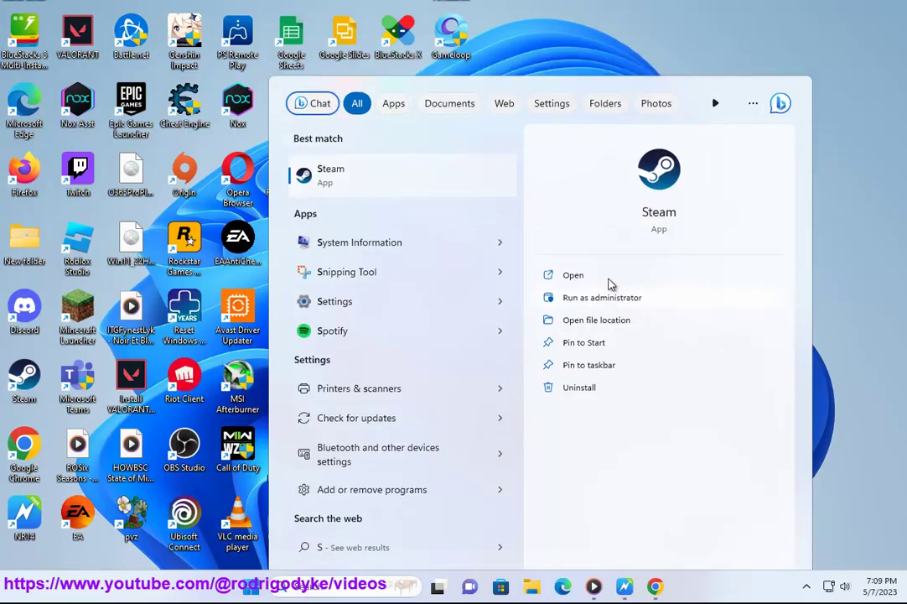
left_click(411, 381)
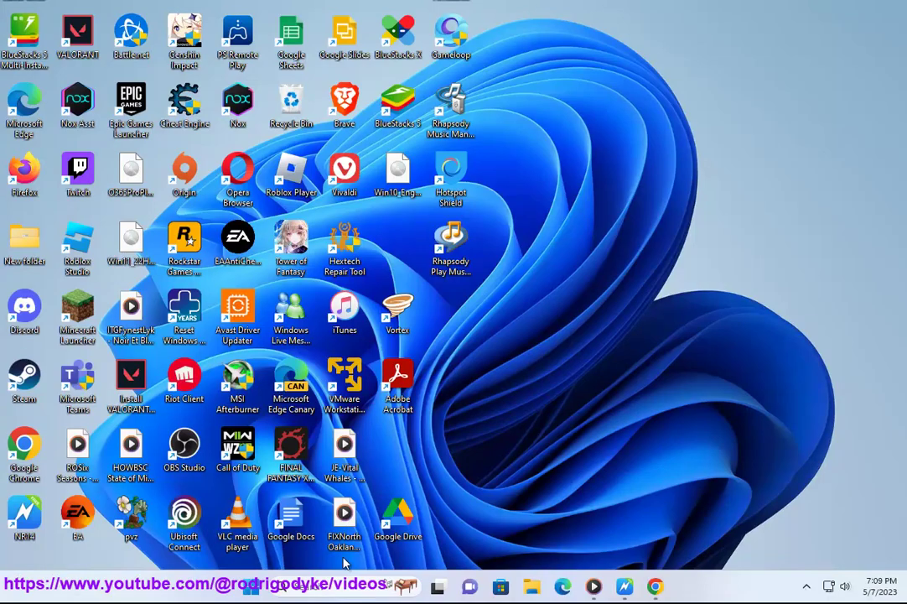
Run steam.exe as administrator from its Program Files (x86) folder, then minimize Explorer.
left_click(331, 586)
type("st")
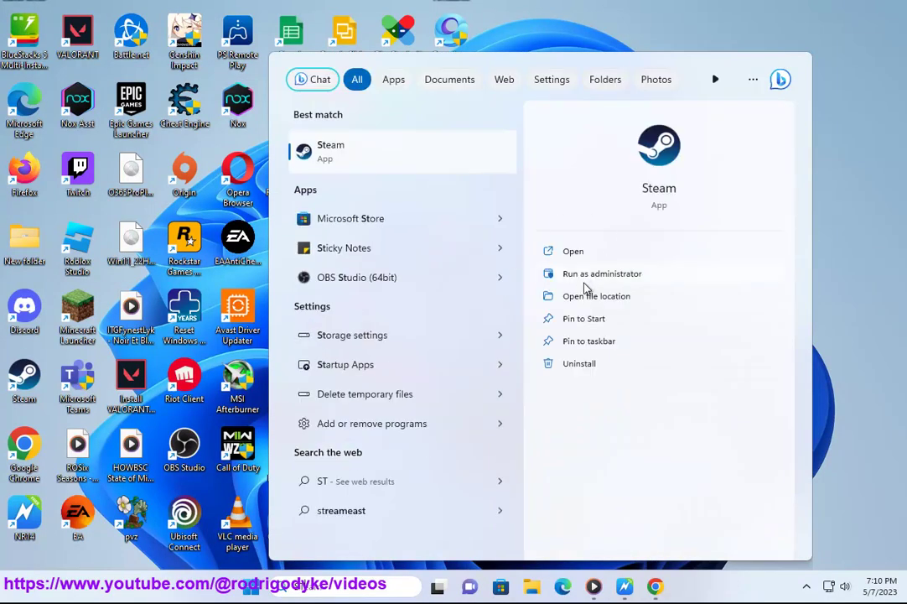
left_click(587, 296)
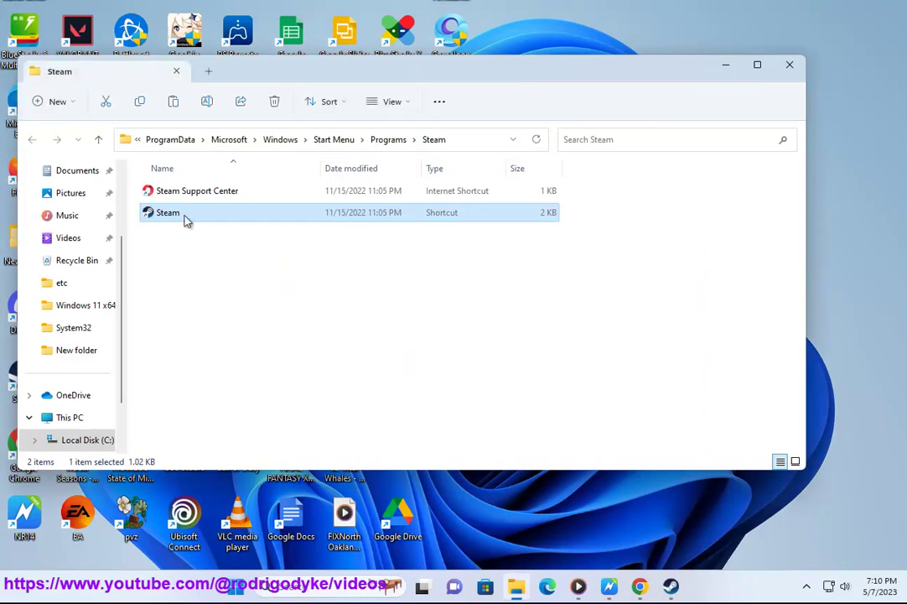
right_click(186, 220)
left_click(269, 306)
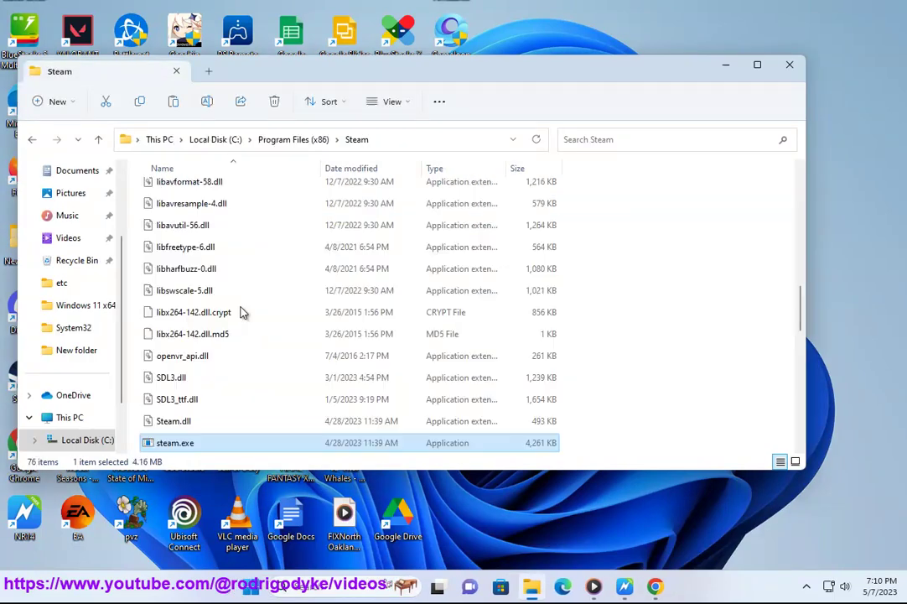
right_click(194, 443)
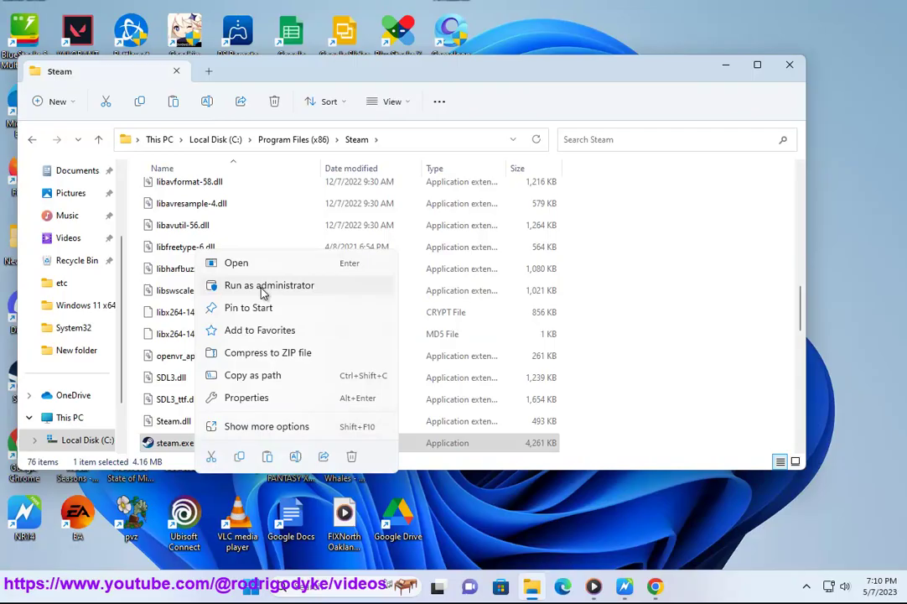
left_click(305, 288)
left_click(331, 382)
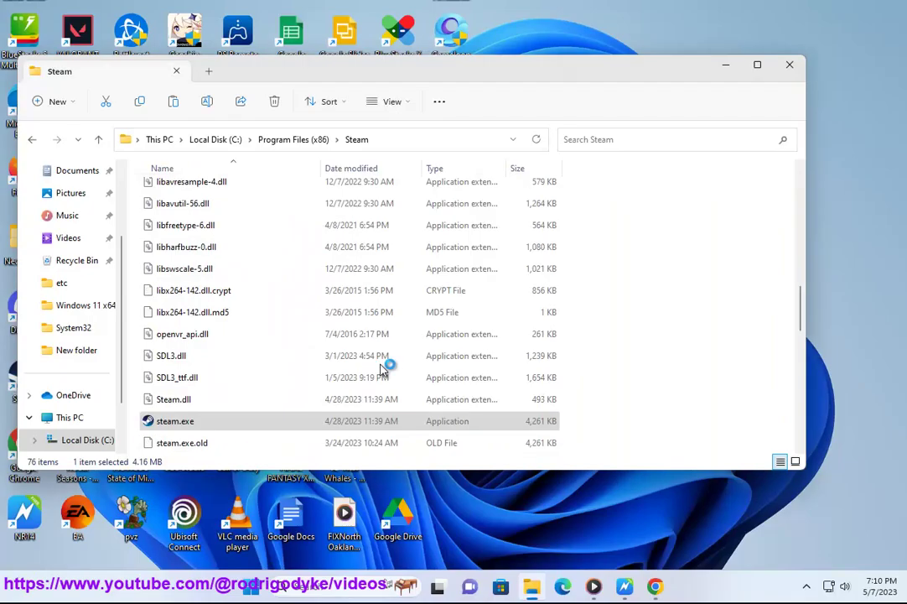
left_click(721, 65)
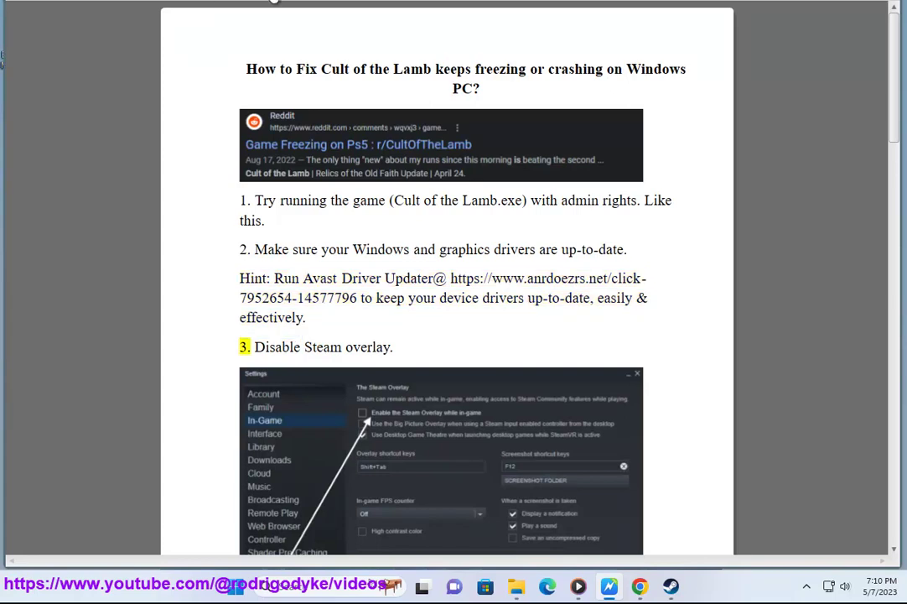
Start a Windows Update check from Settings.
left_click(385, 254)
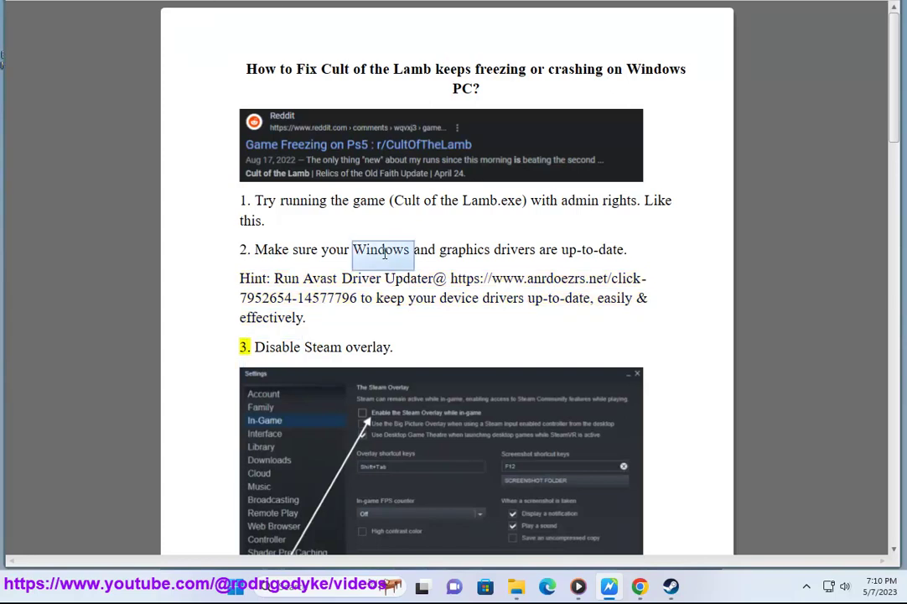
left_click(519, 249)
left_click(233, 589)
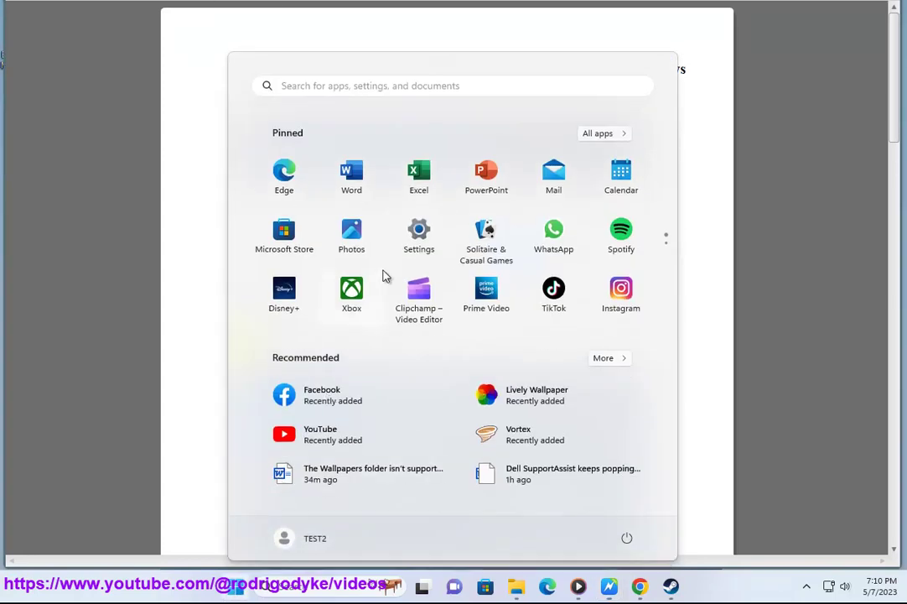
left_click(420, 233)
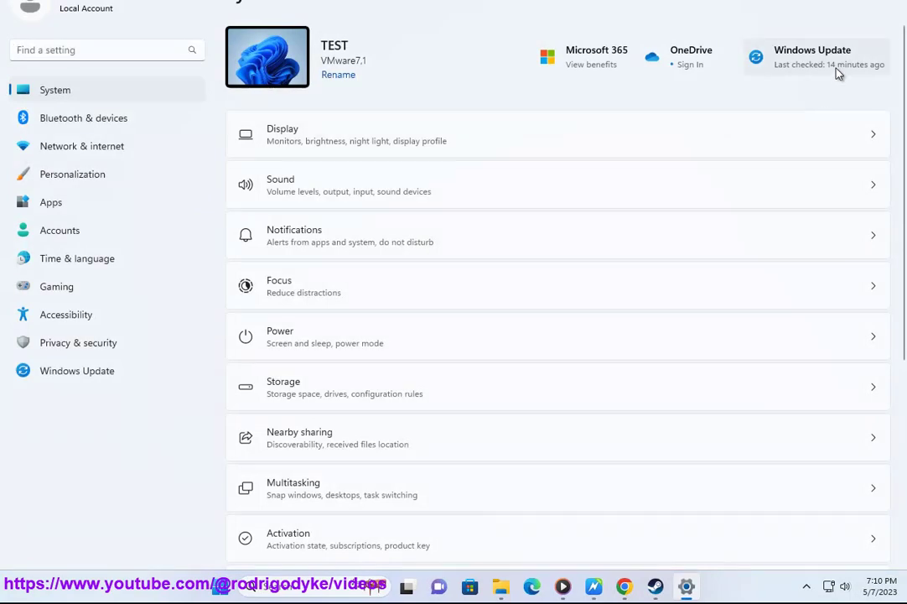
left_click(836, 71)
left_click(839, 60)
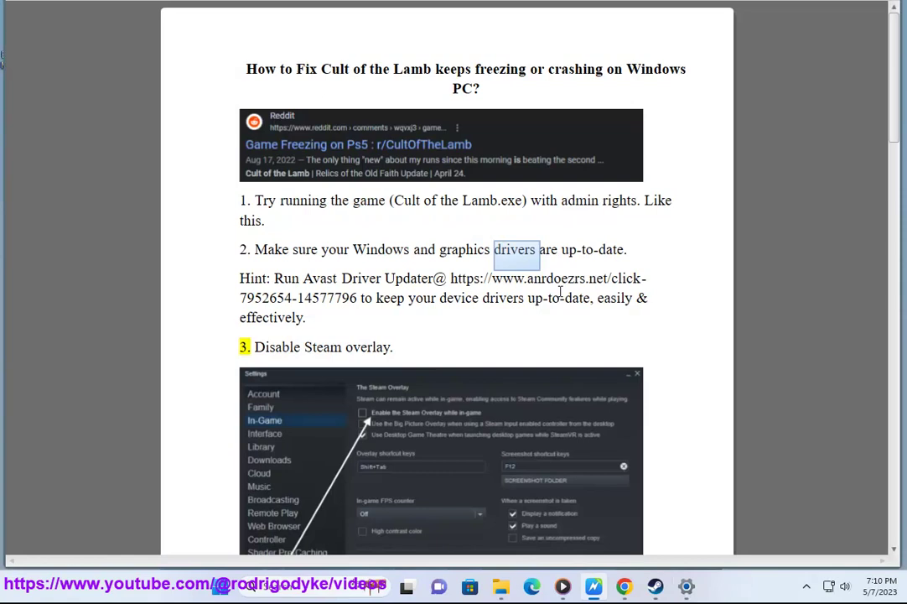
Launch Avast Driver Updater and rescan the PC's drivers.
left_click(310, 586)
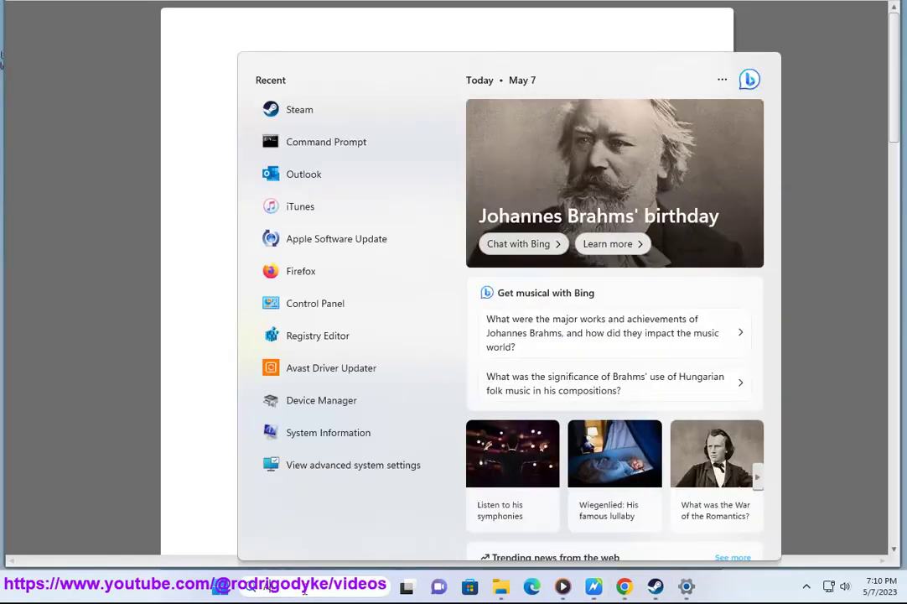
type("AV")
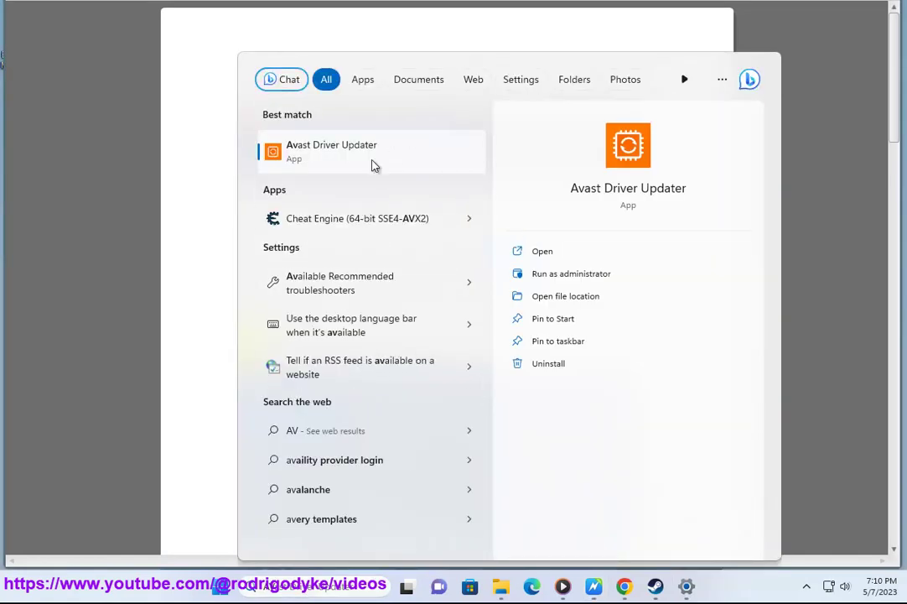
left_click(376, 161)
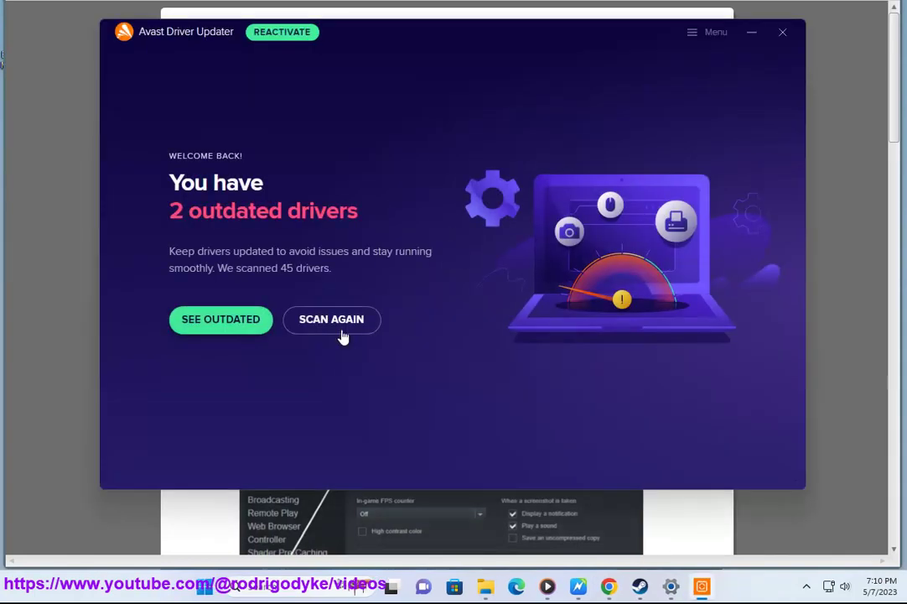
left_click(342, 332)
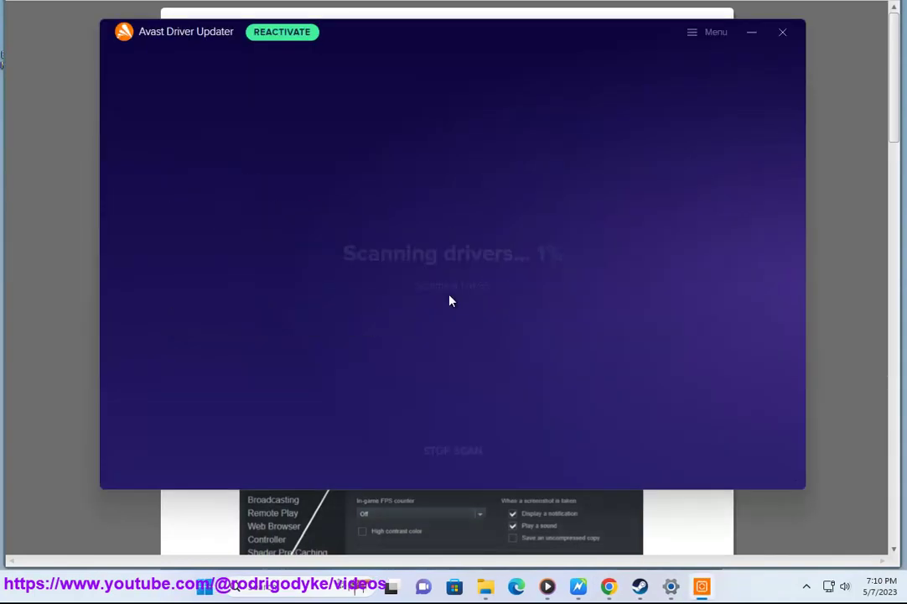
Minimize Avast and scroll the guide to step 5 on closing background apps.
left_click(93, 277)
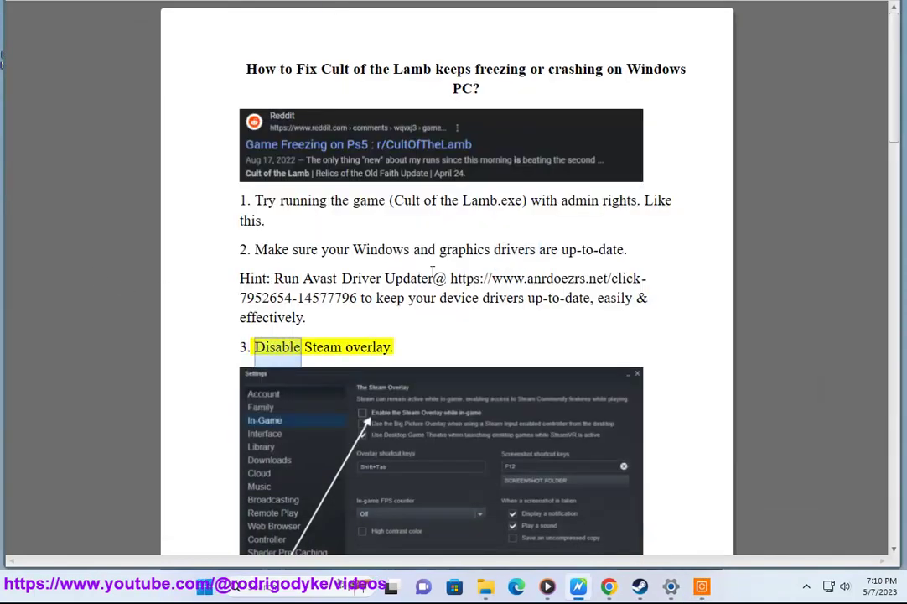
scroll(370, 280, "down", 1)
left_click(642, 587)
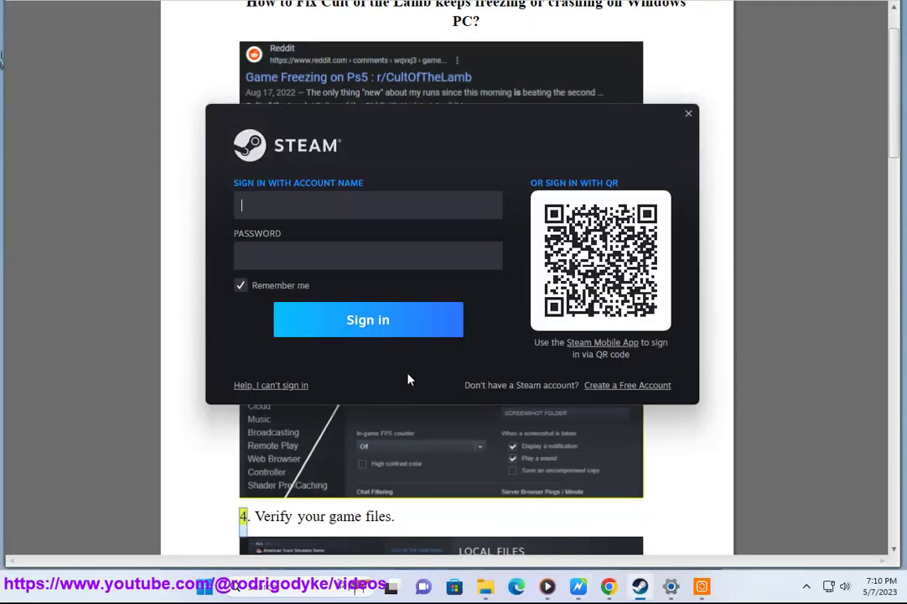
scroll(503, 436, "down", 2)
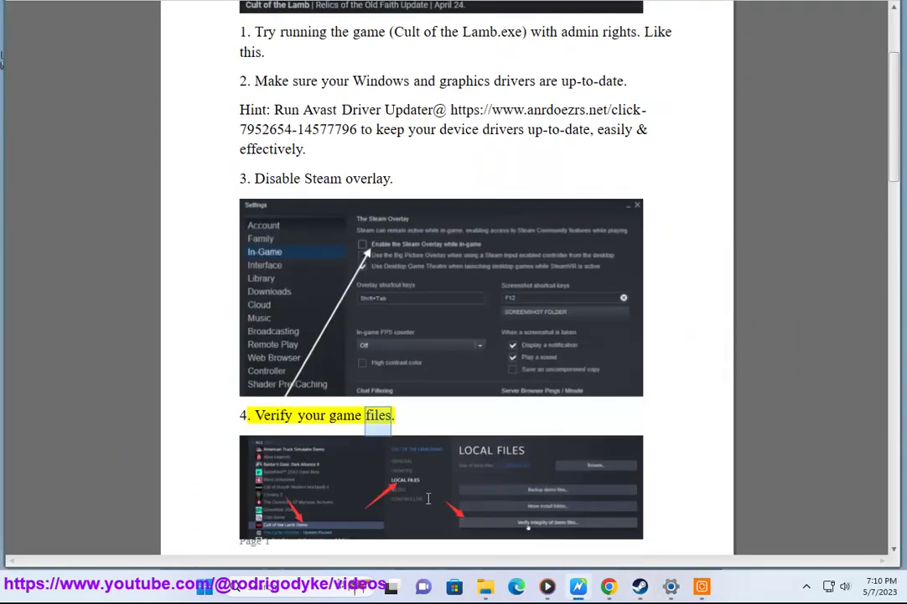
scroll(435, 407, "down", 2)
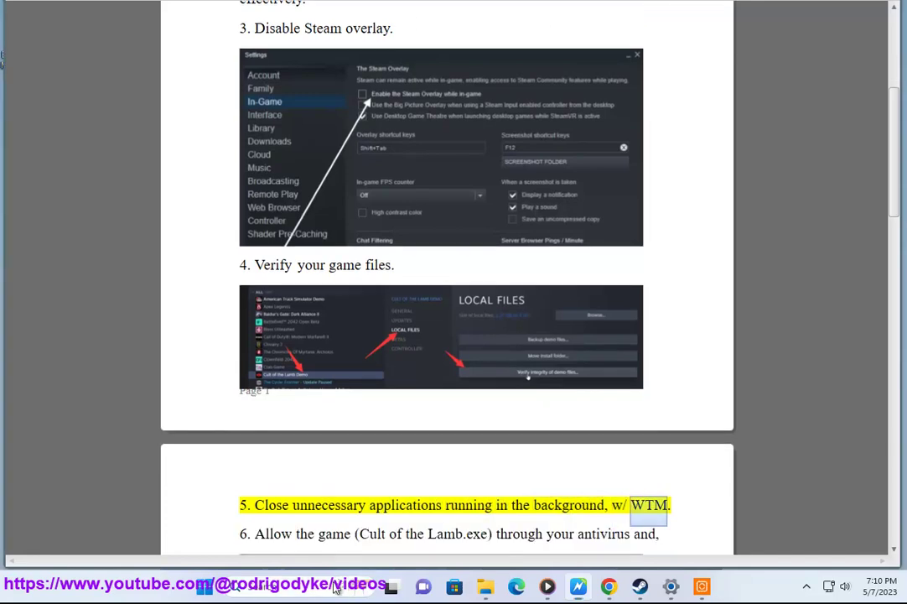
Open Task Manager from search to view running processes.
left_click(361, 579)
type("TAS")
left_click(309, 167)
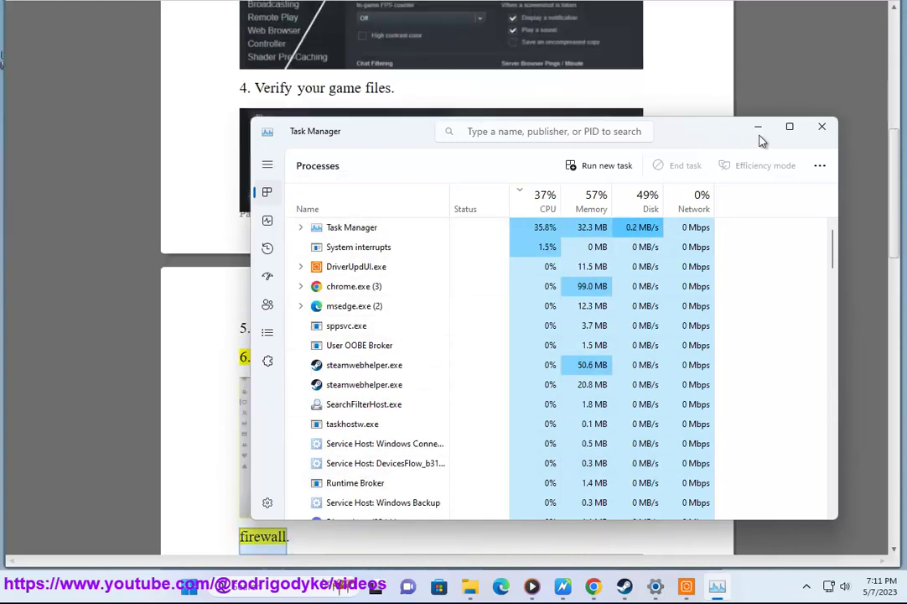
Select the game's executable name in the guide and open Defender's exclusions settings.
left_click(758, 126)
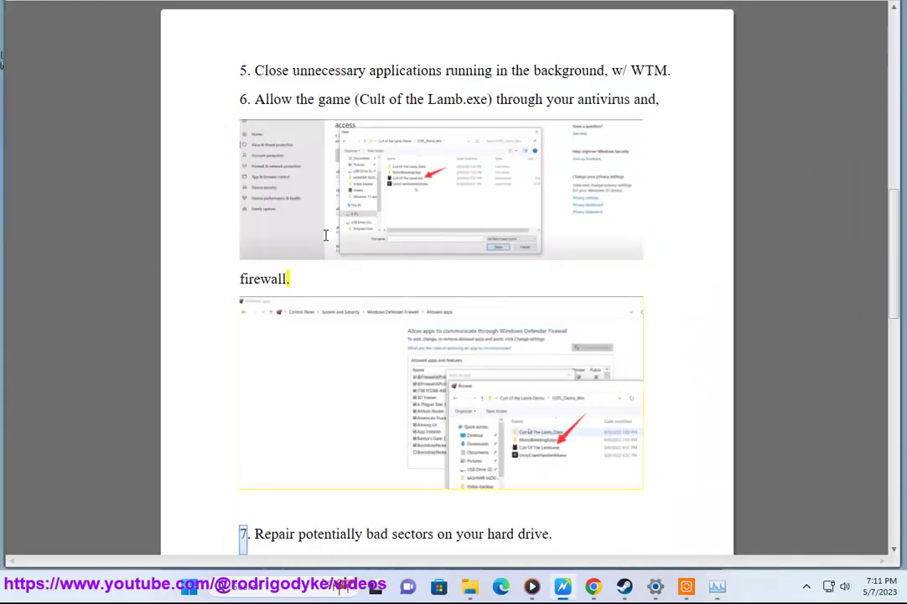
left_click_drag(359, 99, 527, 141)
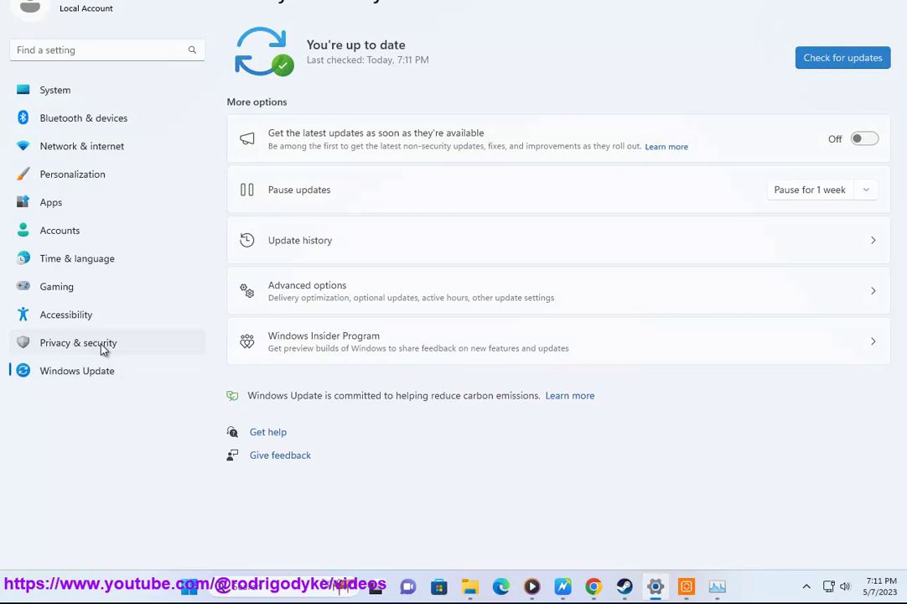
left_click(103, 344)
left_click(562, 83)
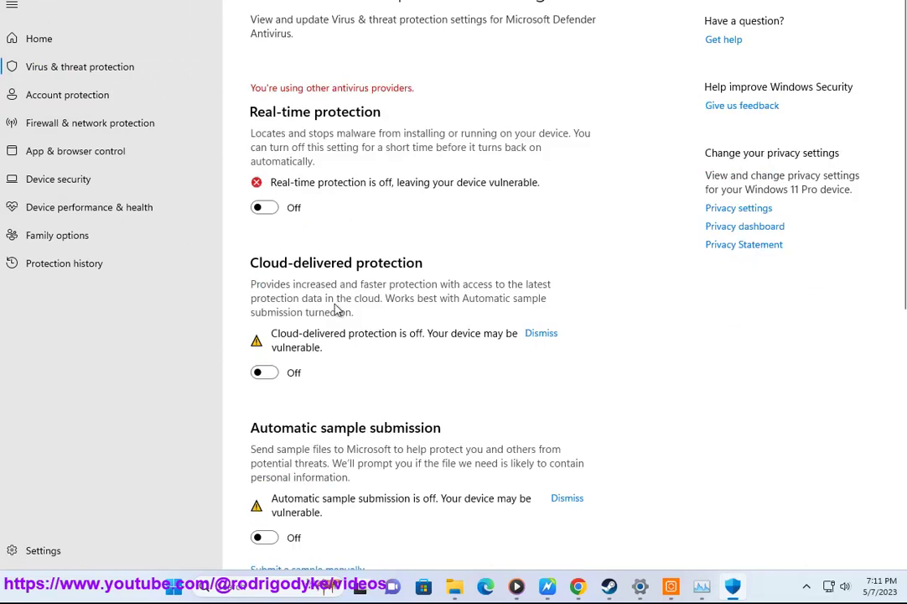
scroll(367, 259, "down", 2)
scroll(371, 356, "down", 1)
scroll(362, 487, "down", 4)
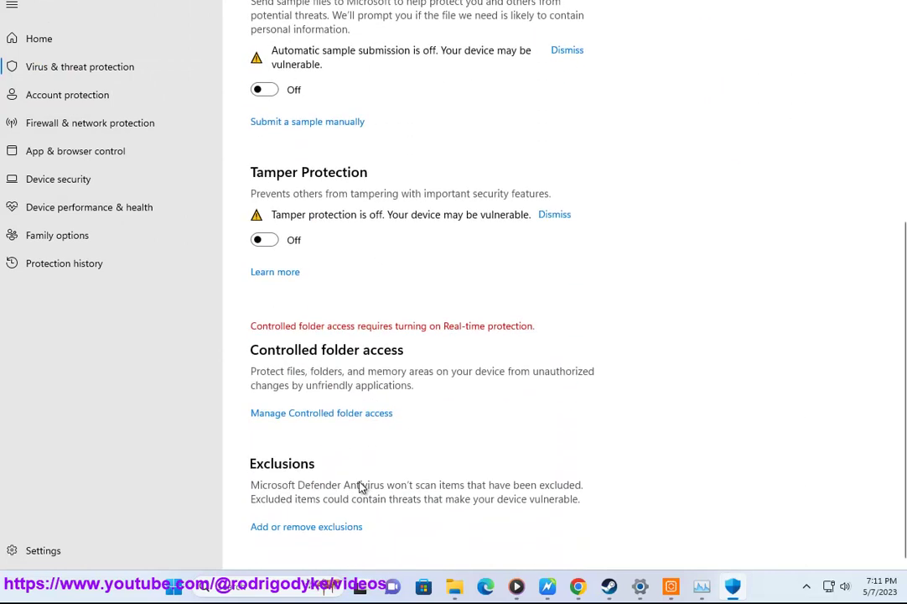
left_click(306, 527)
left_click(377, 369)
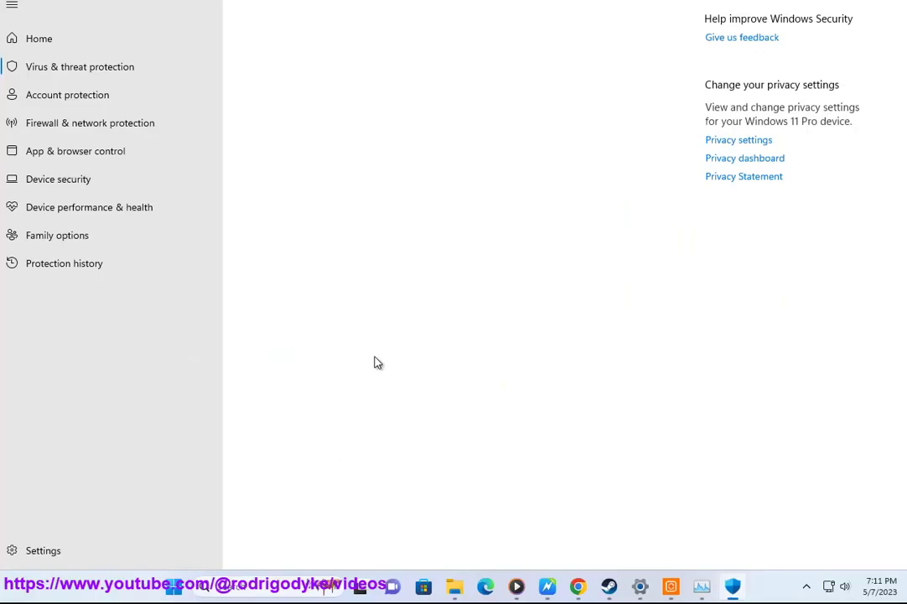
Begin adding a file exclusion, check the guide's firewall step, then cancel.
left_click(336, 88)
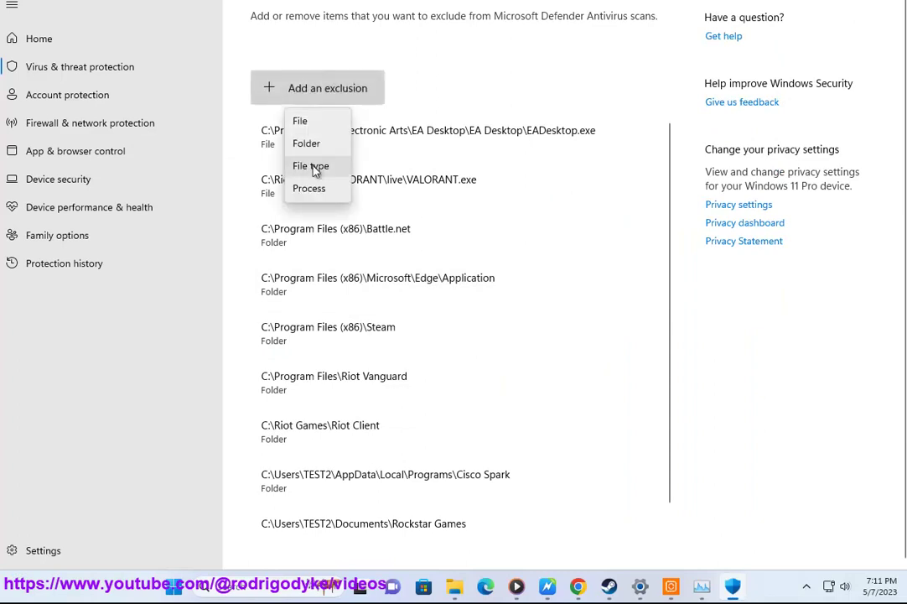
left_click(326, 126)
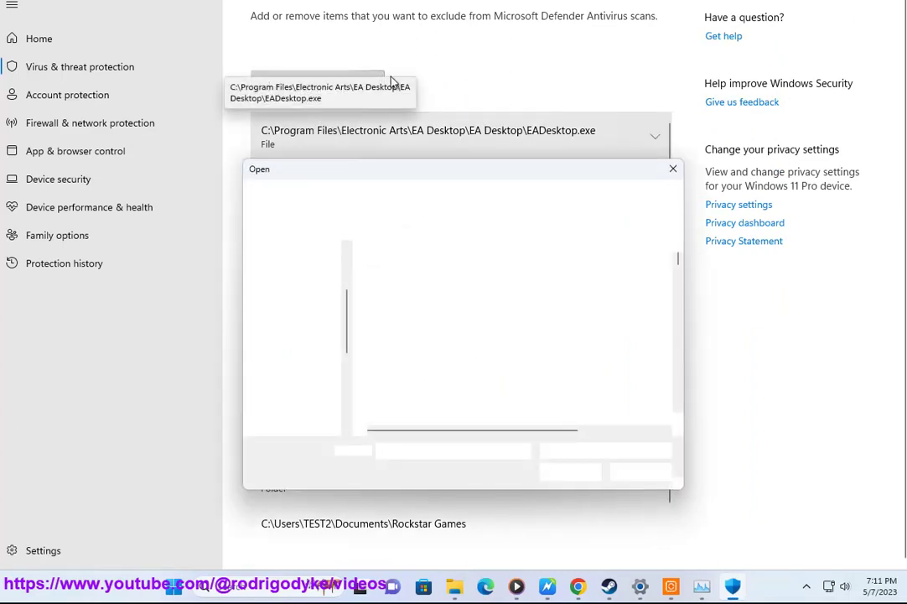
left_click(548, 585)
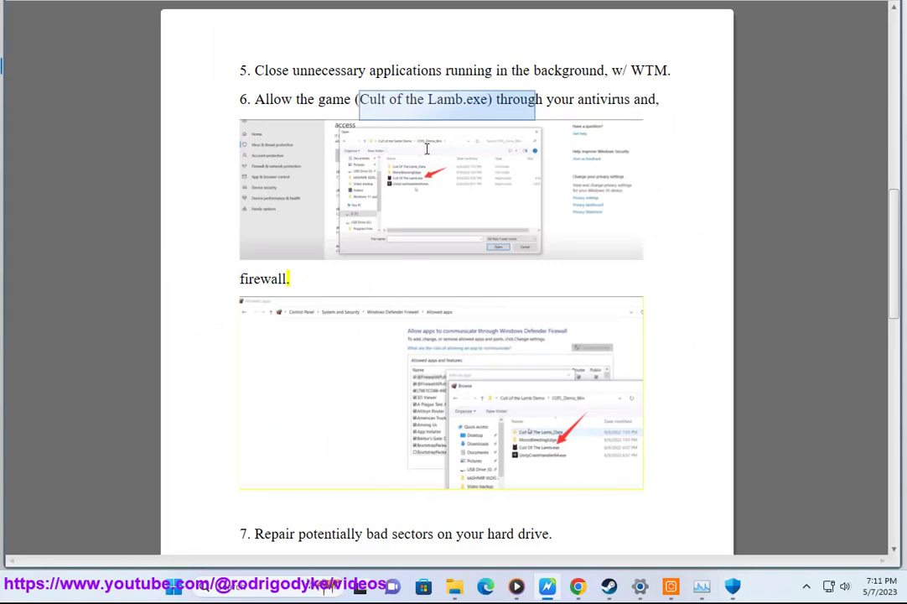
double_click(265, 278)
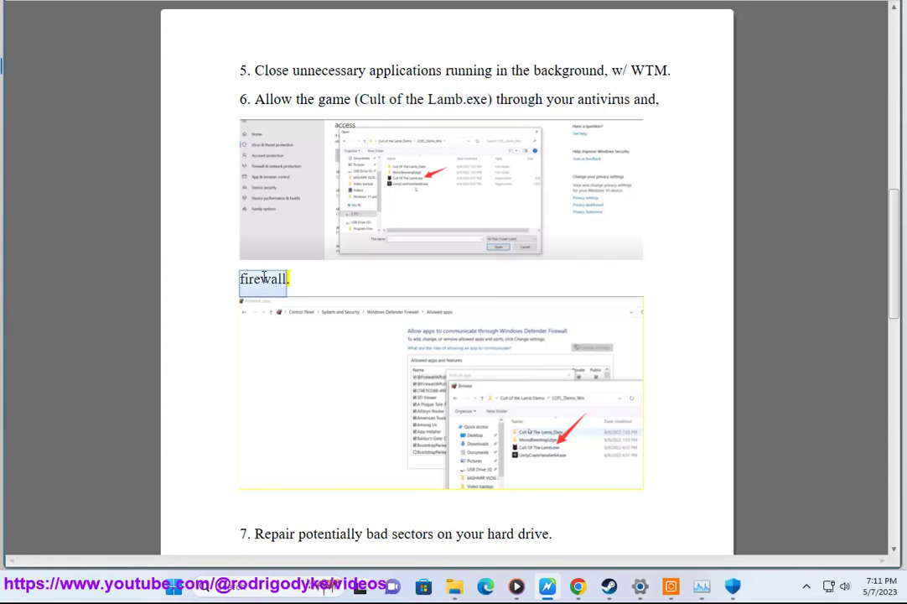
left_click(735, 586)
left_click(643, 472)
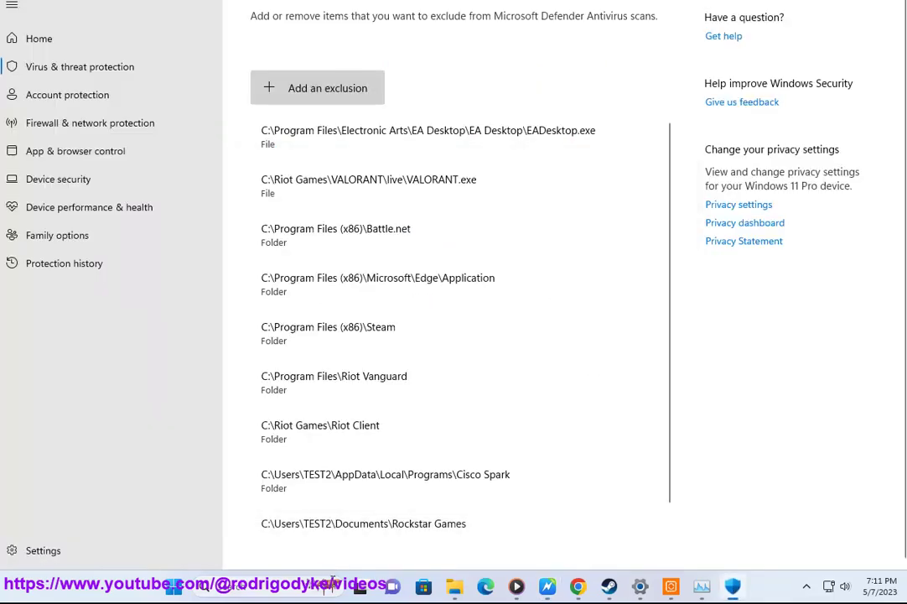
Open Control Panel's System and Security settings.
key("super+s")
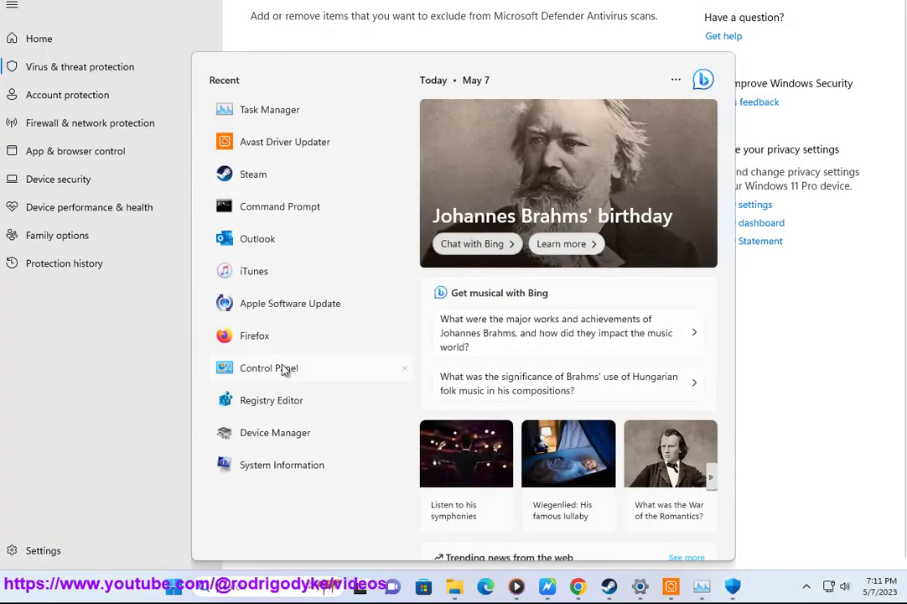
left_click(285, 369)
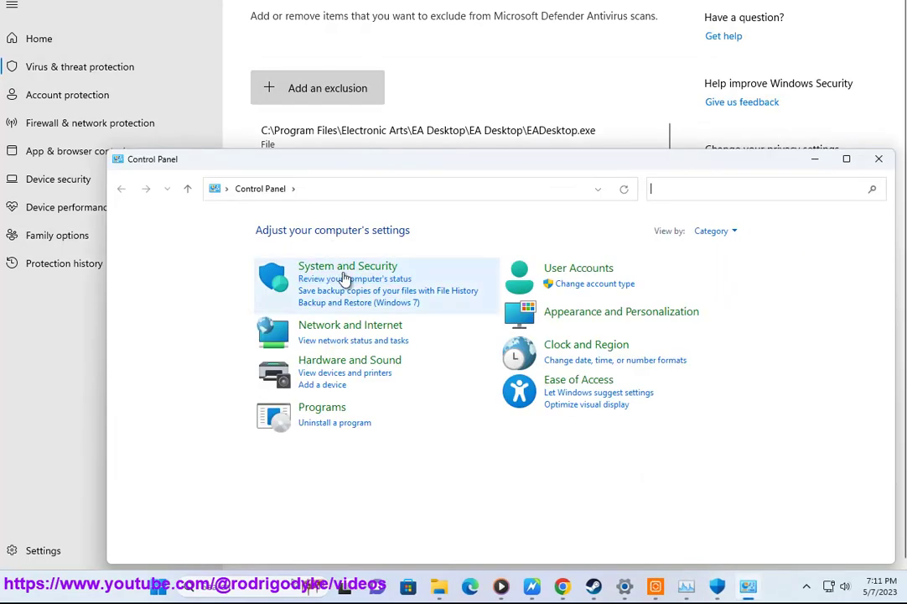
left_click(351, 280)
Open the firewall's allowed-apps list, try adding another app, then cancel and confirm with OK.
left_click(466, 290)
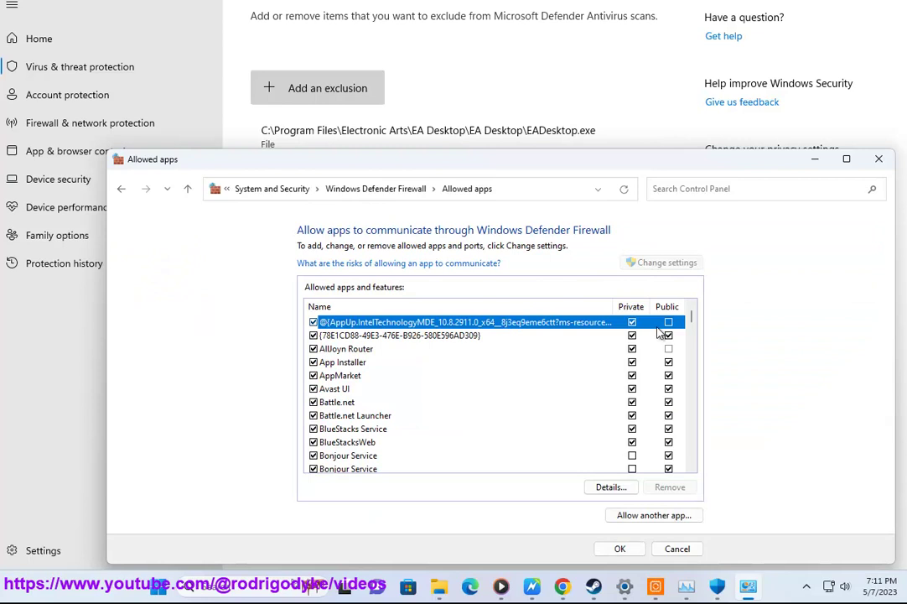
left_click(647, 514)
left_click(417, 488)
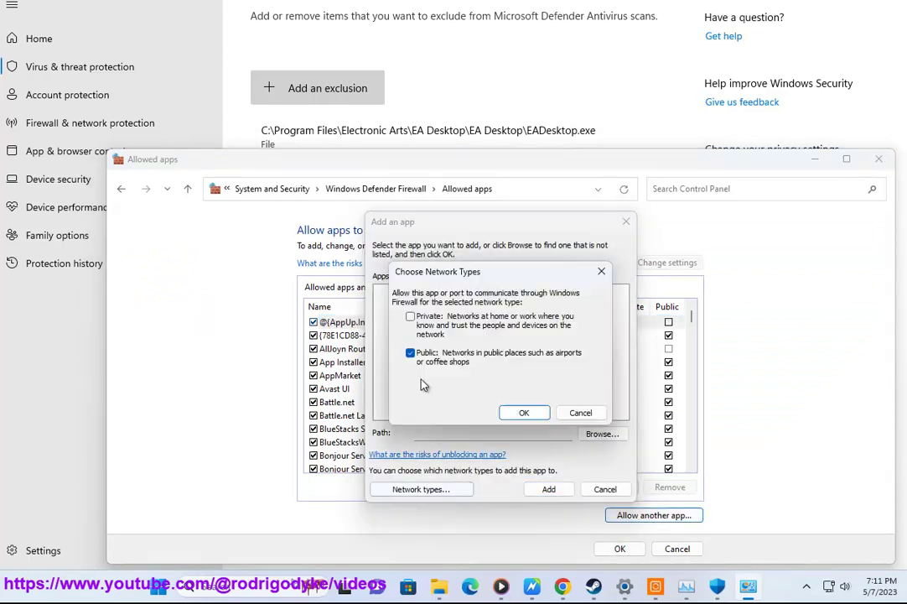
left_click(525, 413)
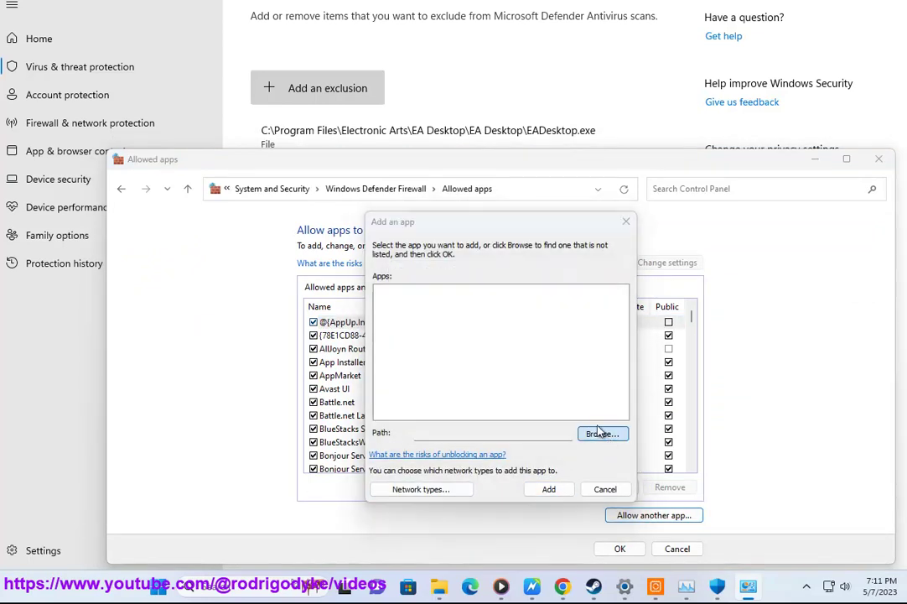
left_click(602, 434)
left_click_drag(479, 223, 570, 125)
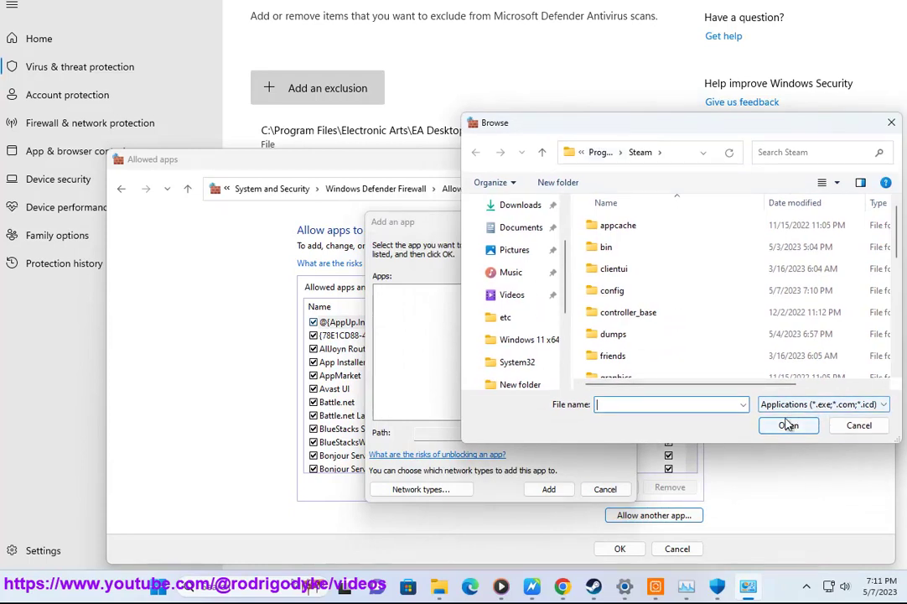
left_click(874, 427)
left_click(552, 490)
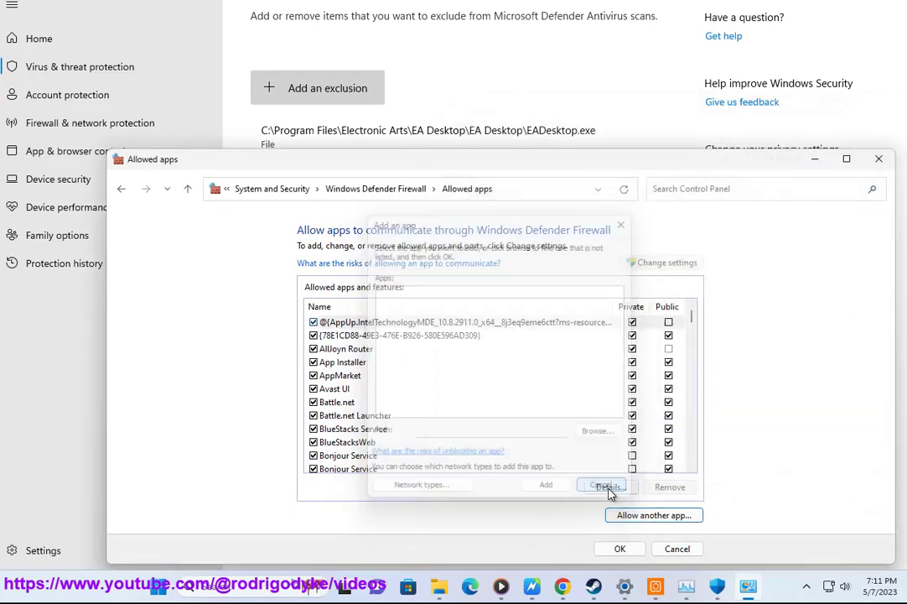
left_click(619, 549)
Close Control Panel and Windows Security, then Google 'hdd bad sector repair CHECKER' in Chrome.
left_click(877, 156)
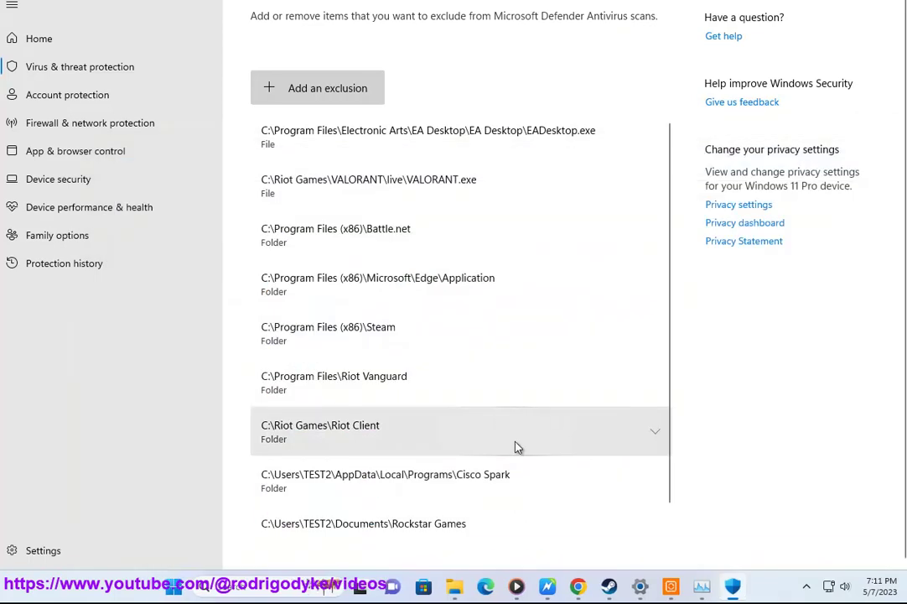
left_click(893, 2)
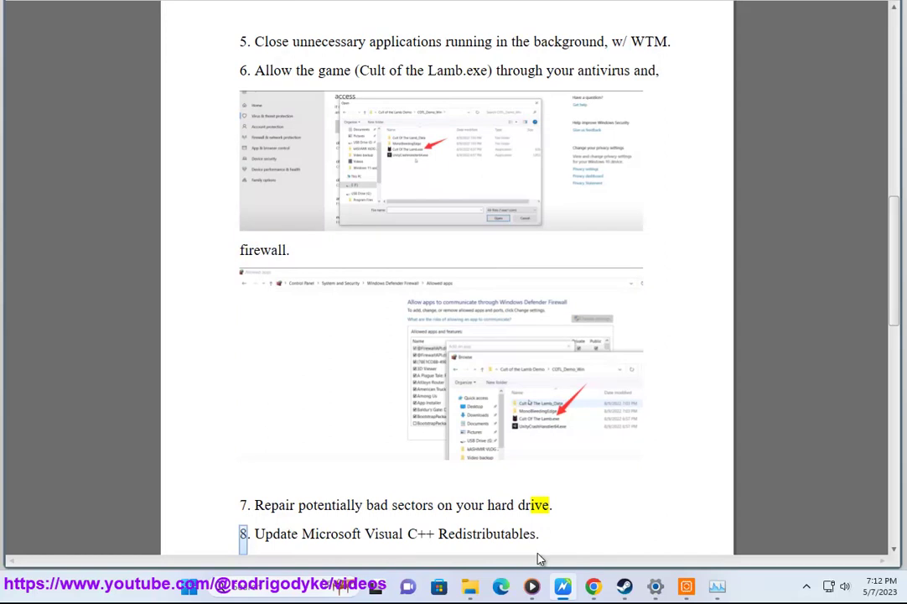
left_click(593, 585)
left_click(312, 54)
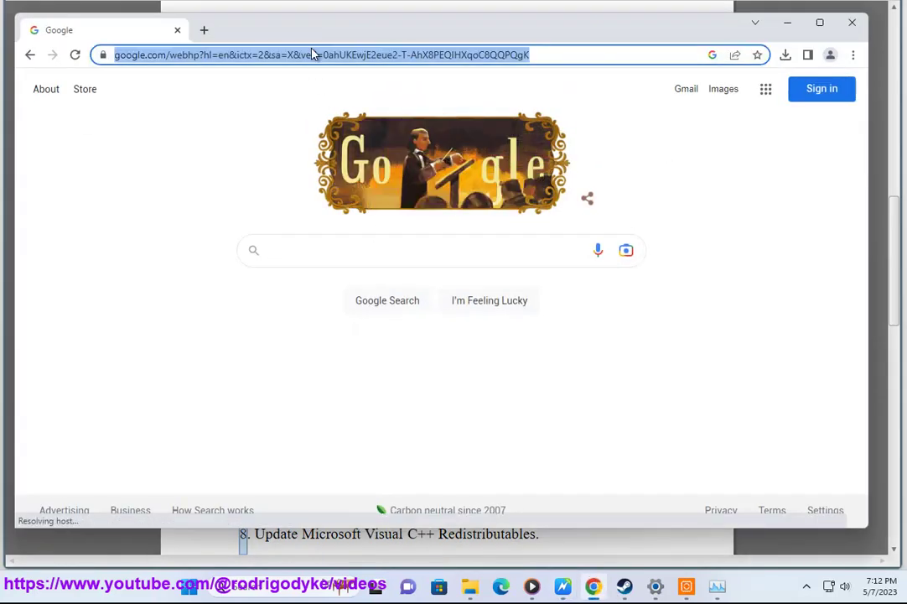
type("HDD")
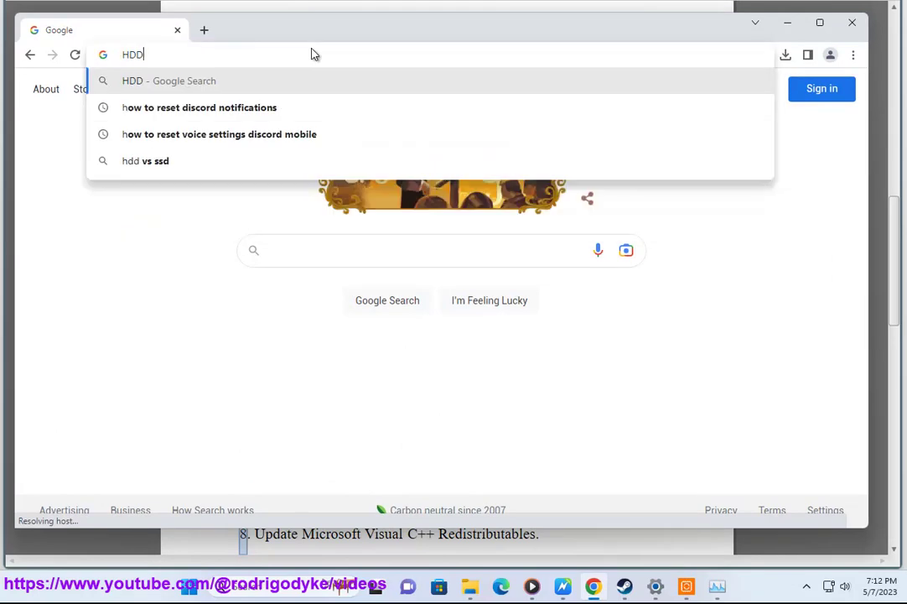
type(" BAD")
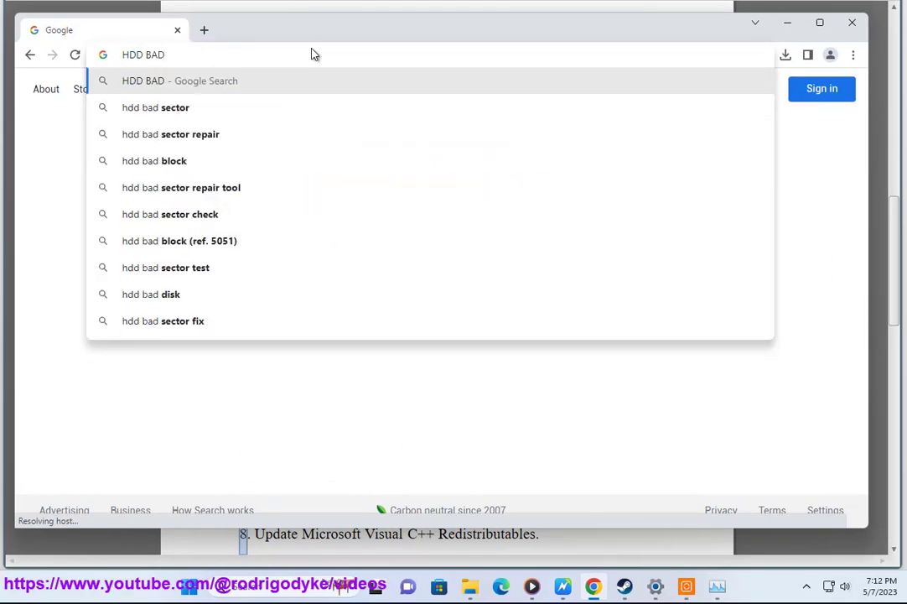
key("Down")
key("Down")
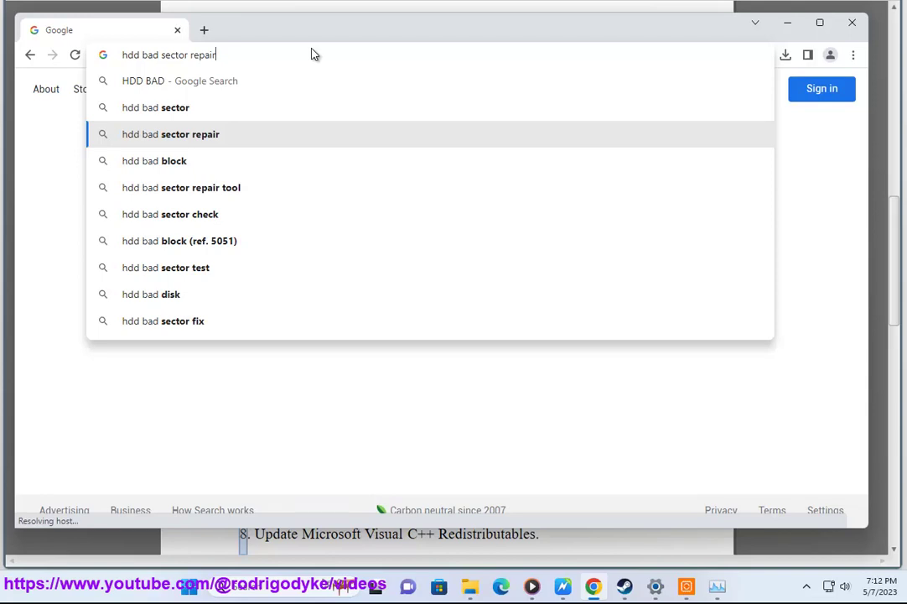
type(" C")
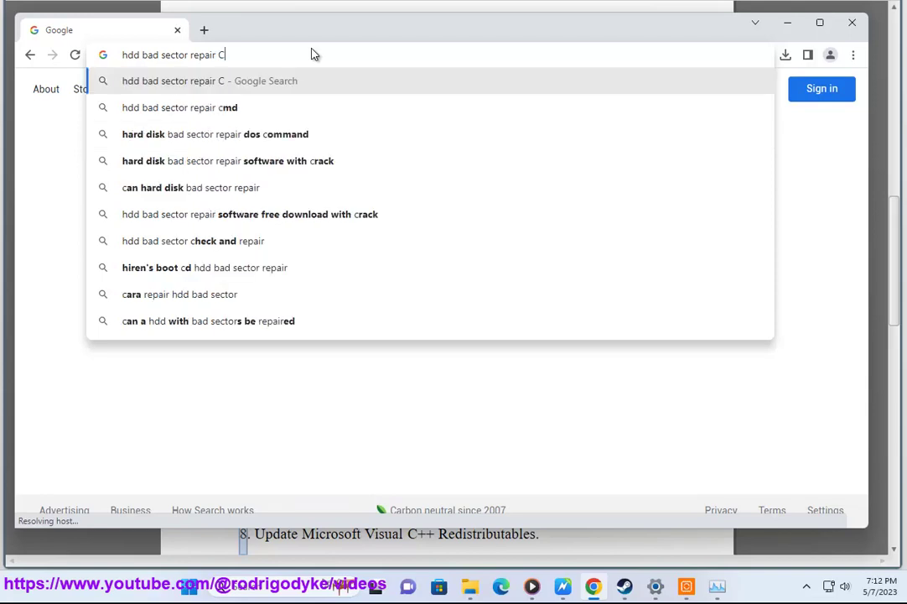
type("HEC")
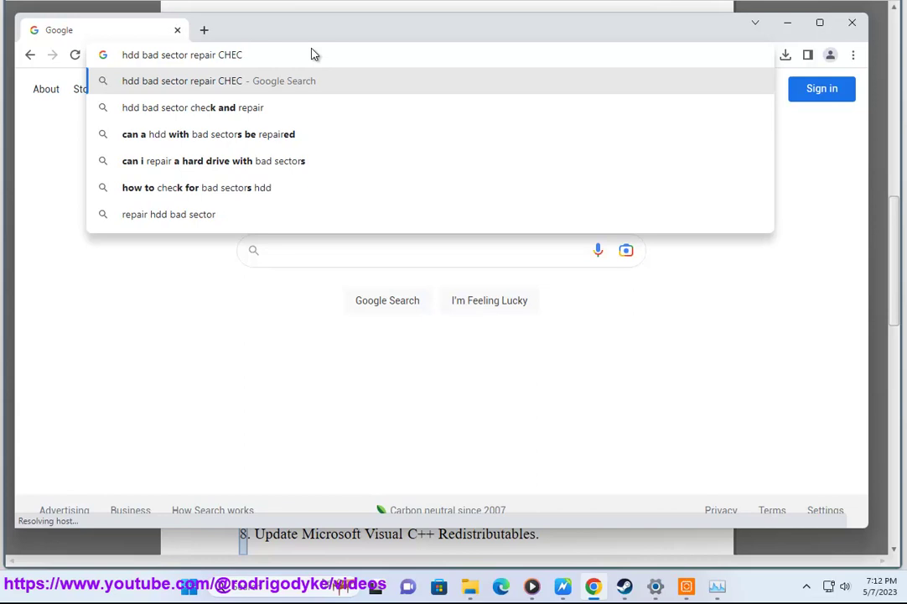
type("KER")
key("Return")
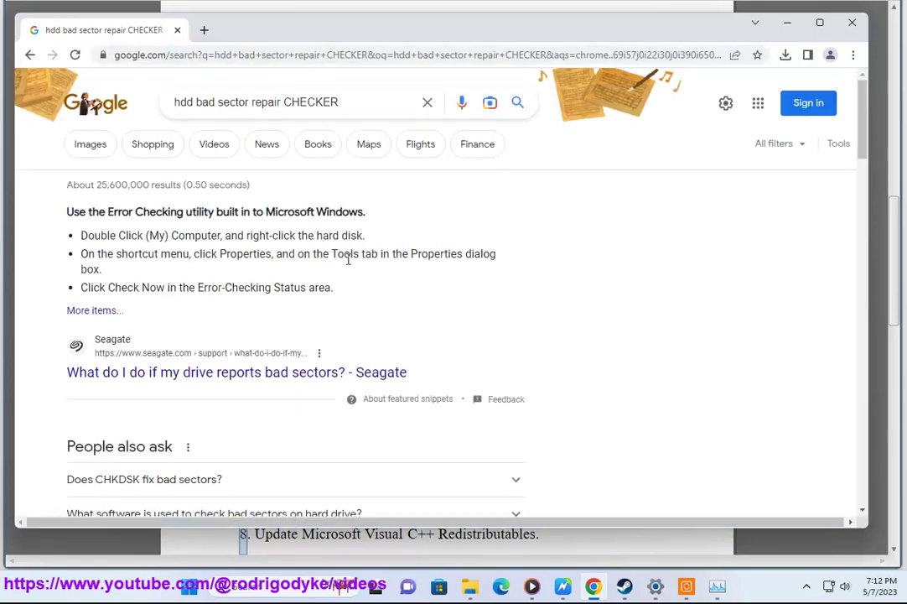
left_click(286, 587)
Run Command Prompt as administrator, start a CHKDSK check, and return to Chrome.
type("c")
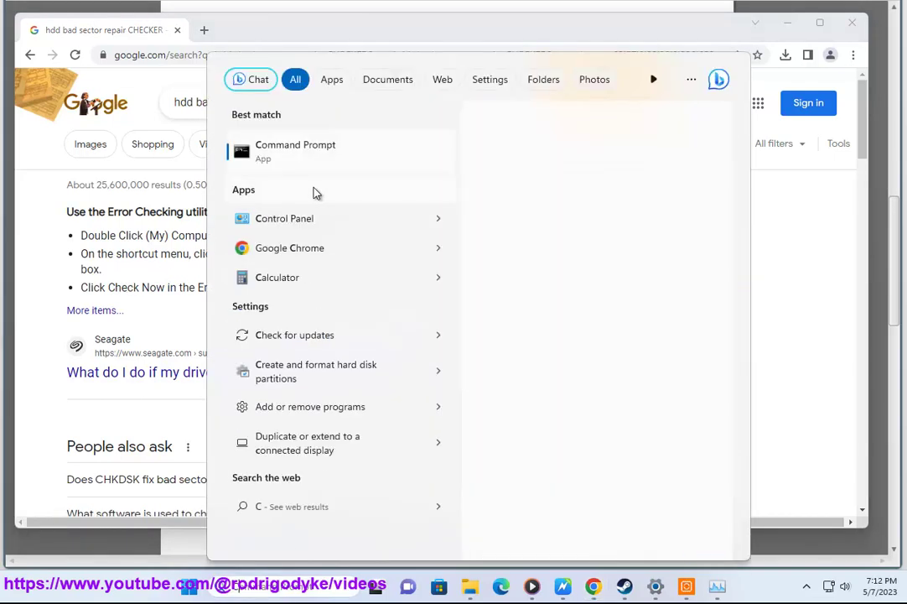
left_click(534, 277)
left_click(412, 373)
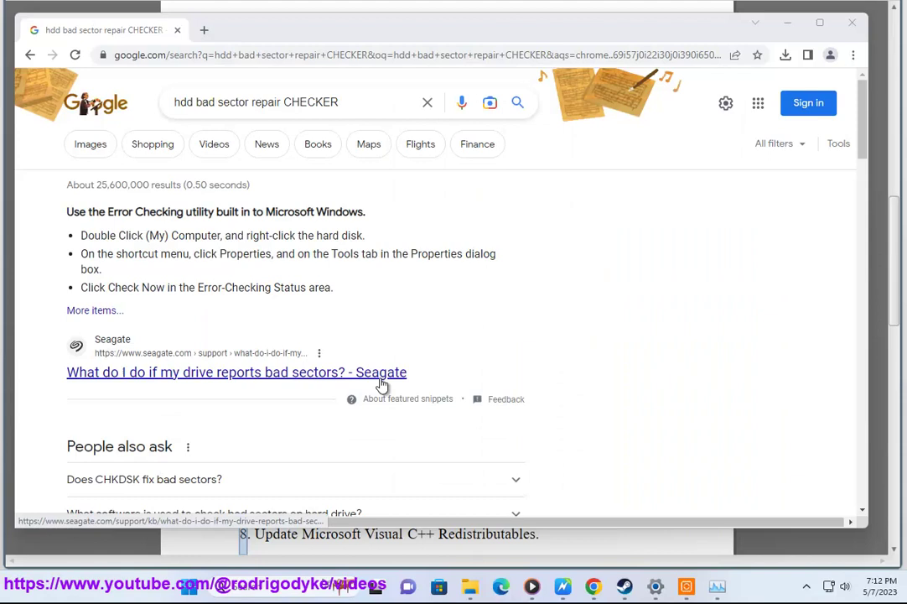
left_click_drag(252, 35, 438, 154)
type("CHKDSK")
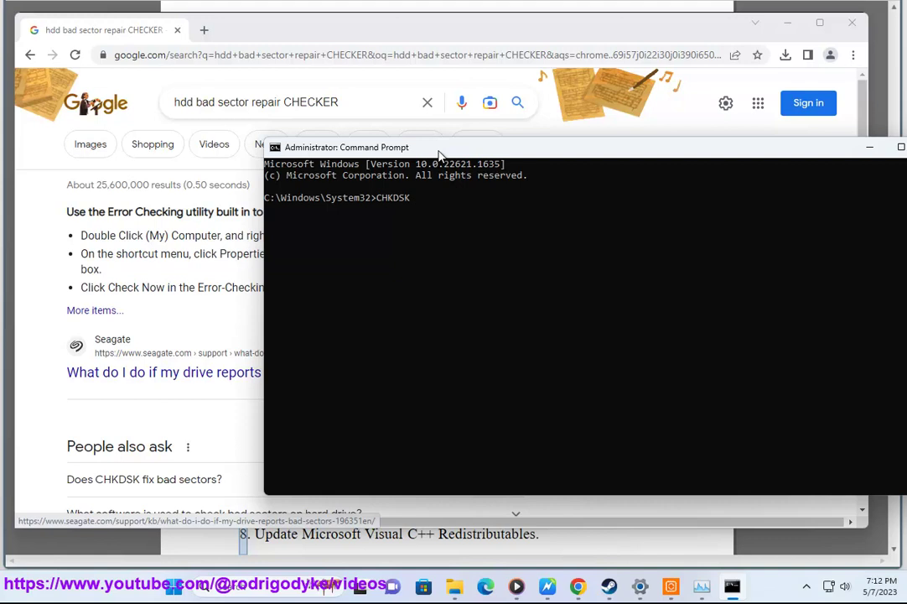
type("/")
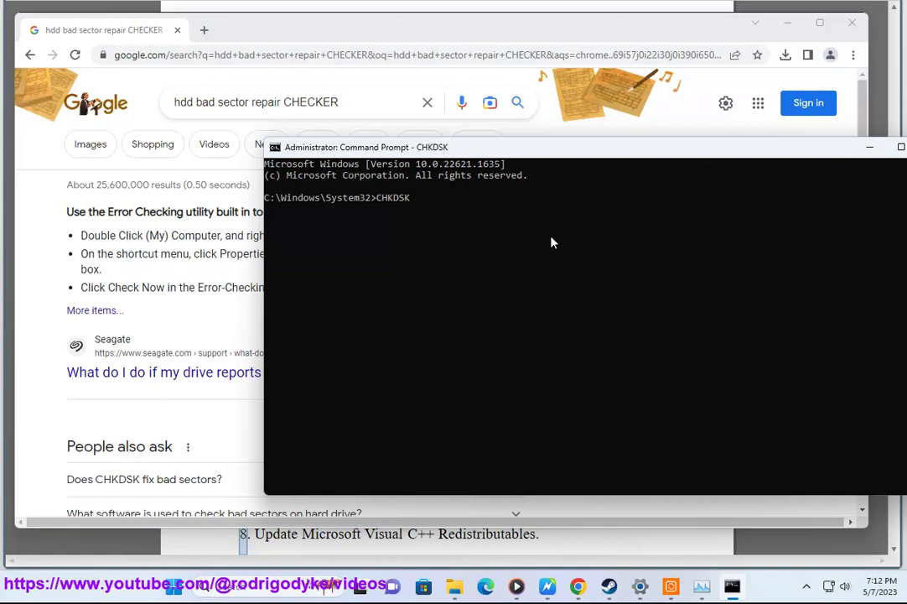
left_click(108, 237)
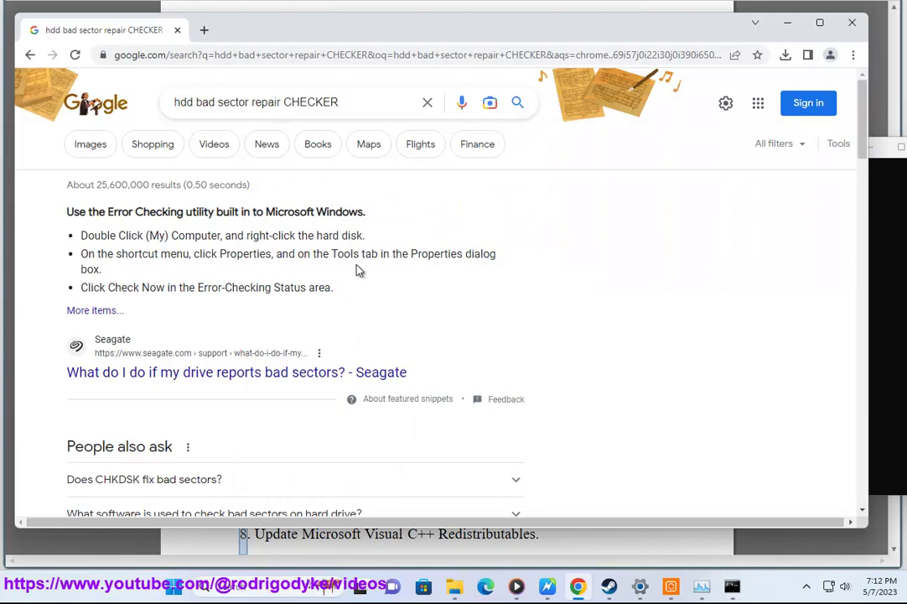
Expand the 'Does CHKDSK fix bad sectors?' answer, then minimize Chrome and Command Prompt.
scroll(357, 268, "down", 3)
left_click(247, 347)
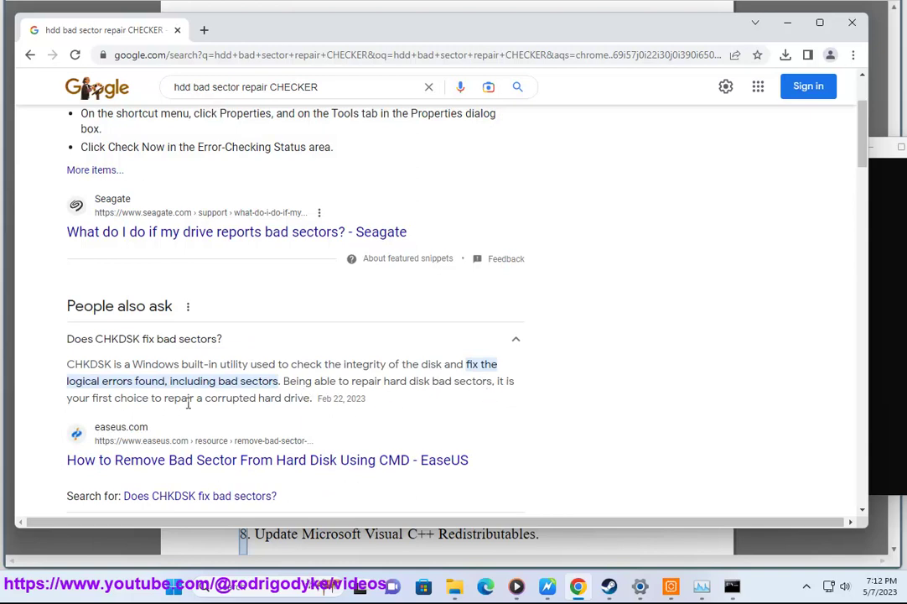
key("alt+Tab")
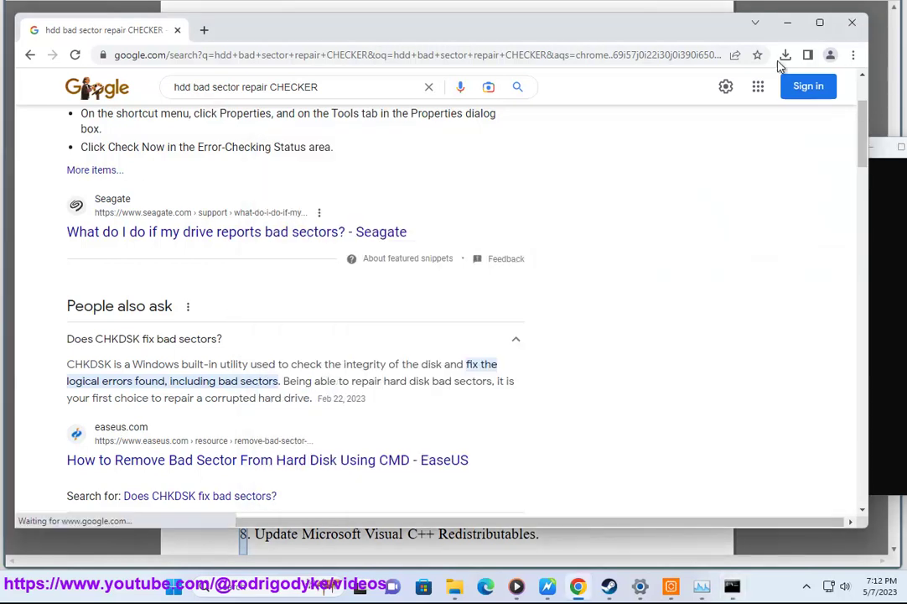
left_click(788, 23)
left_click(869, 151)
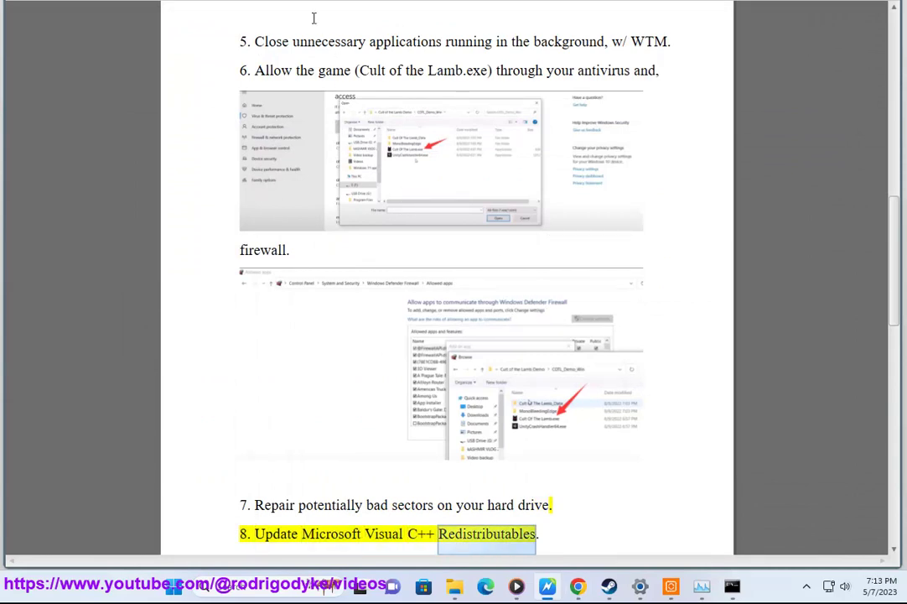
Select 'Visual C++ Redistributables' in the guide's step 8 and return to Chrome's address bar.
left_click_drag(541, 520, 313, 522)
key("ctrl+c")
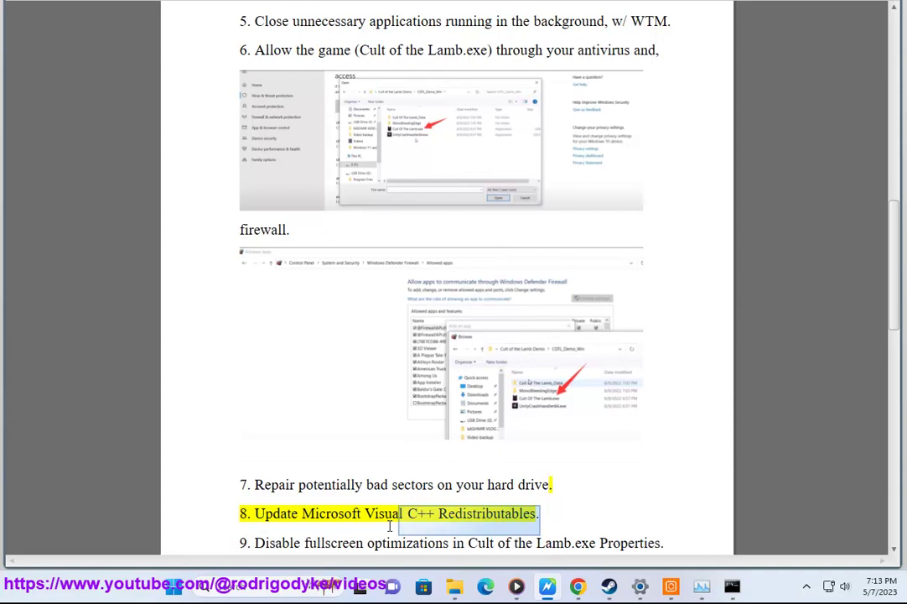
left_click(579, 587)
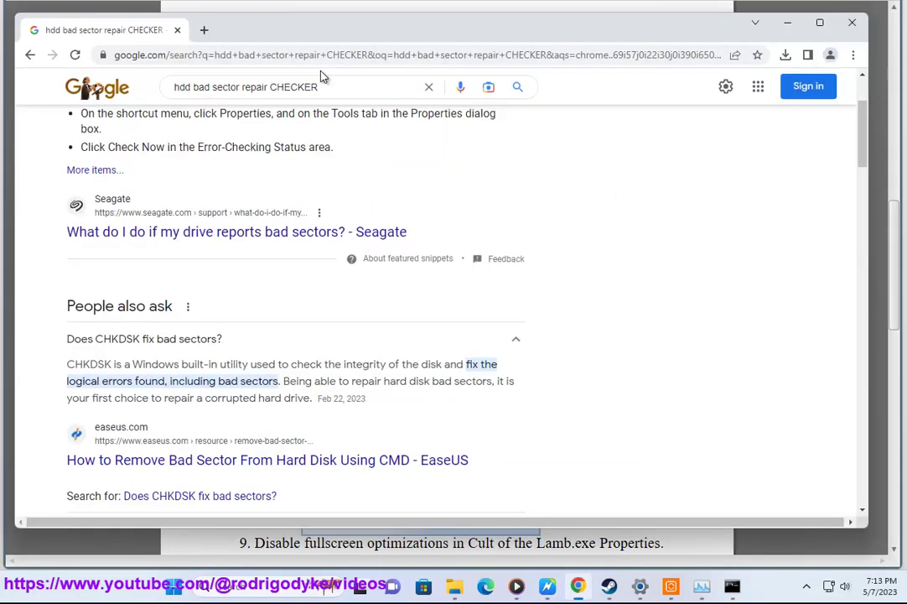
left_click(348, 62)
Search 'LATEST Microsoft Visual C++ Redistributables' and select the Latest supported downloads result.
type("LAT")
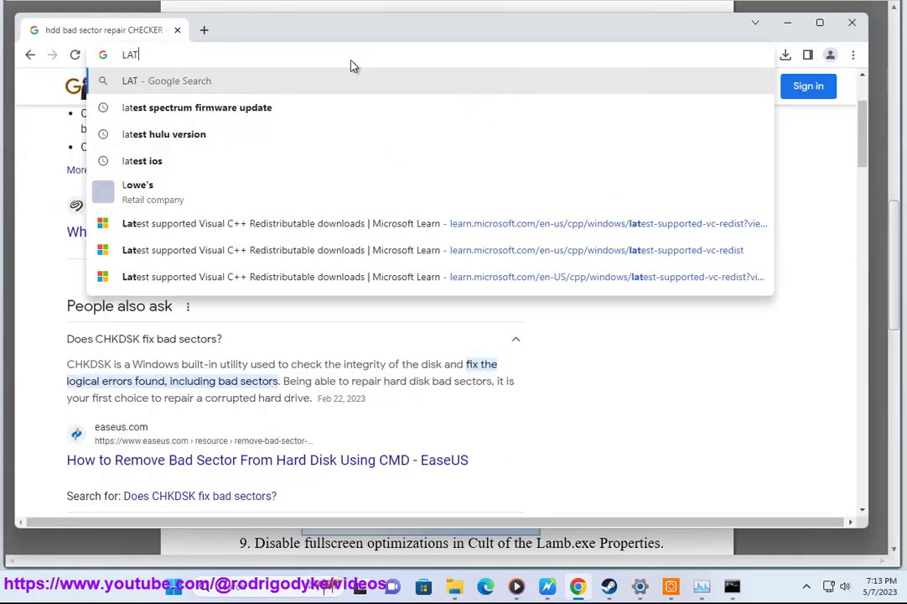
type("EST")
key("ctrl+v")
key("Return")
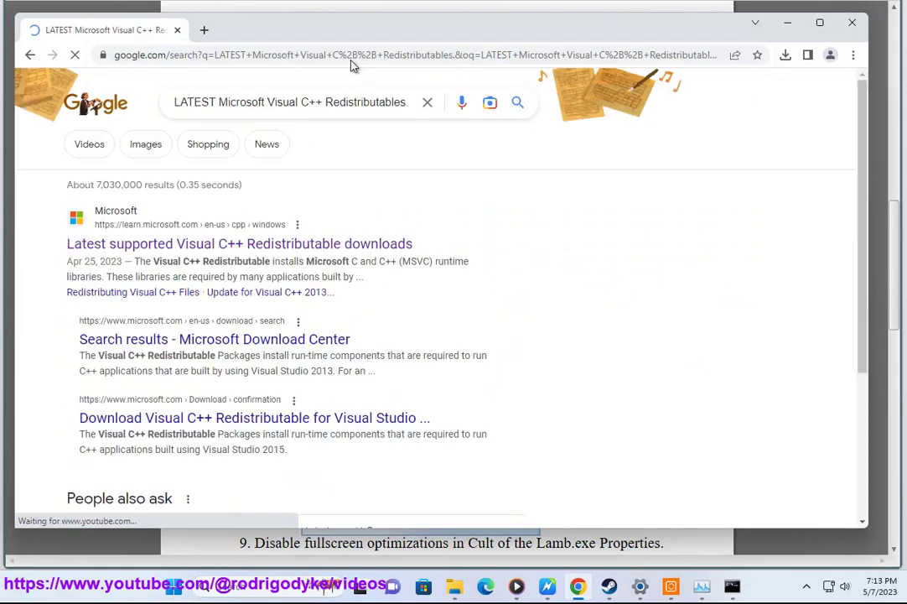
left_click_drag(60, 245, 451, 245)
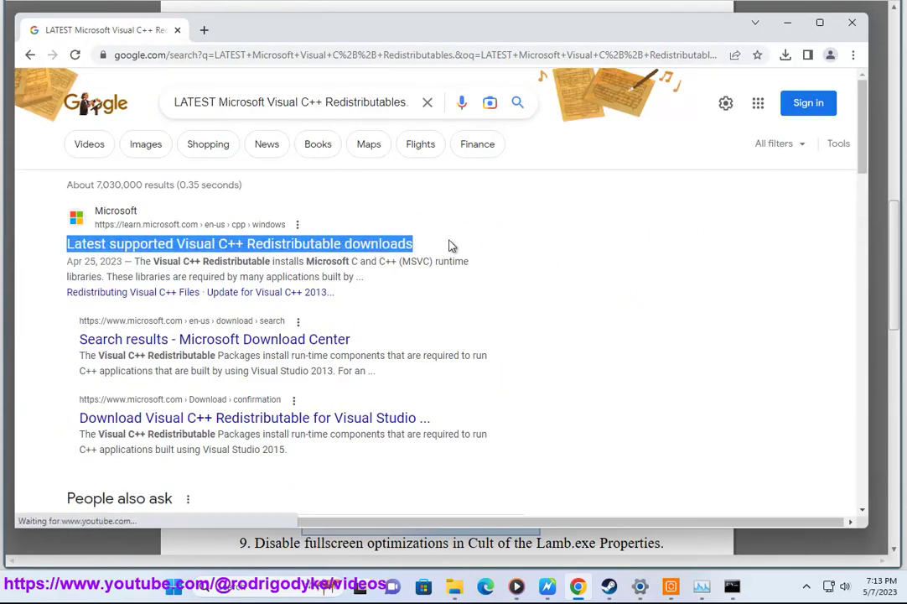
key("alt+Tab")
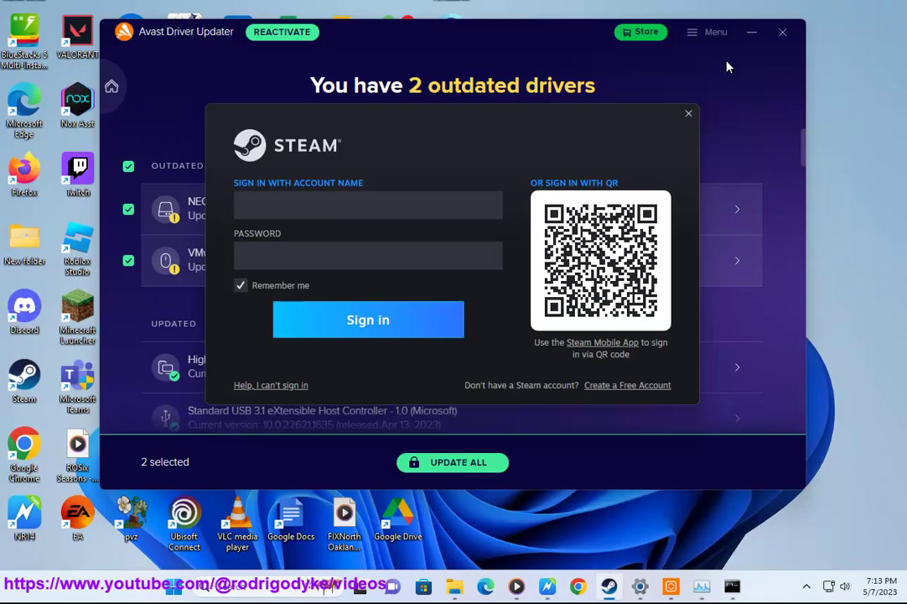
Close Steam and Avast, then view Tower of Fantasy's compatibility properties and cancel.
left_click(689, 115)
left_click(782, 32)
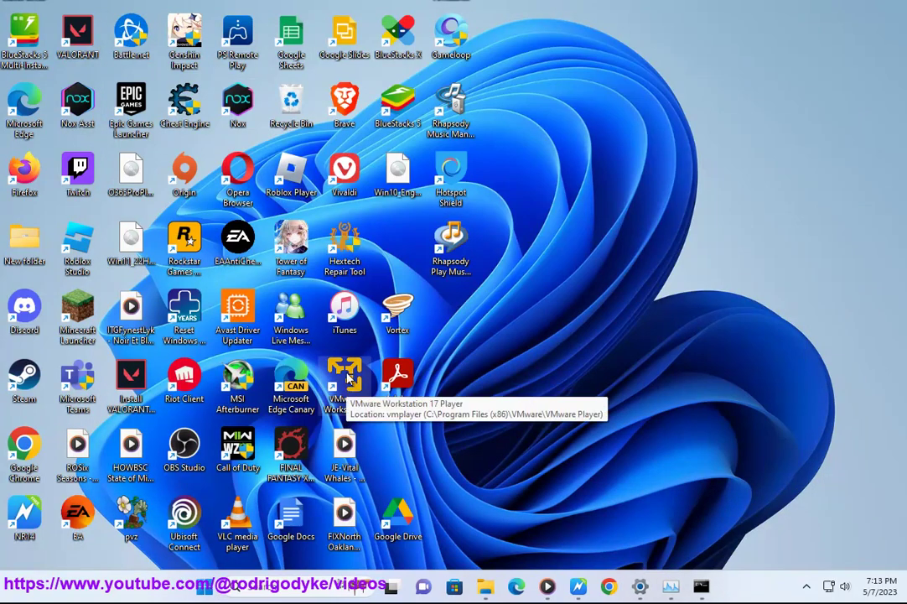
right_click(288, 262)
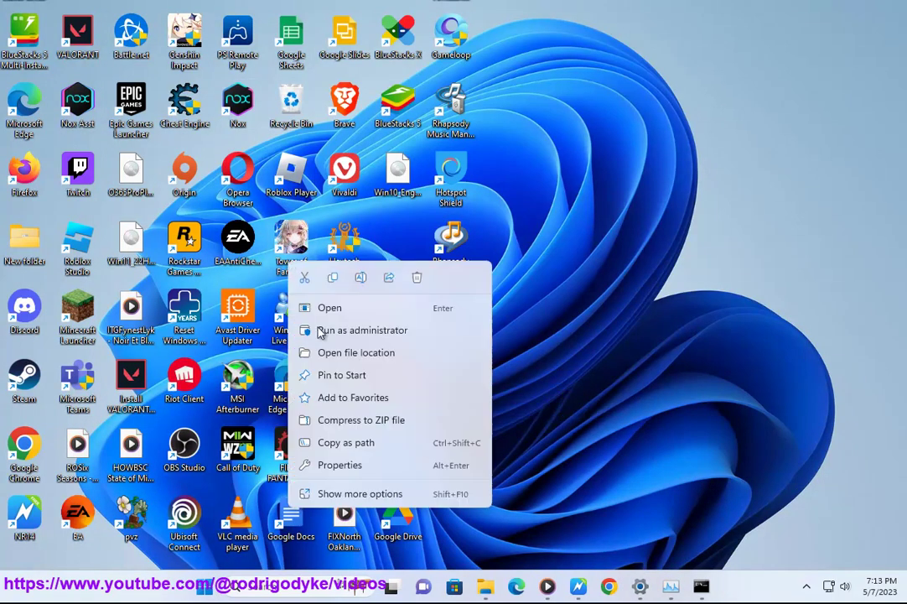
left_click(331, 473)
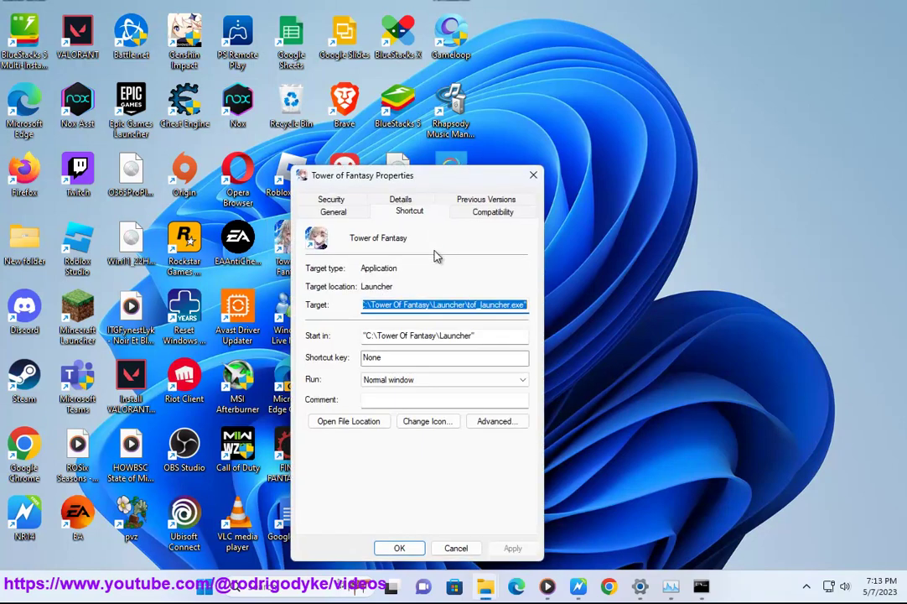
left_click(489, 214)
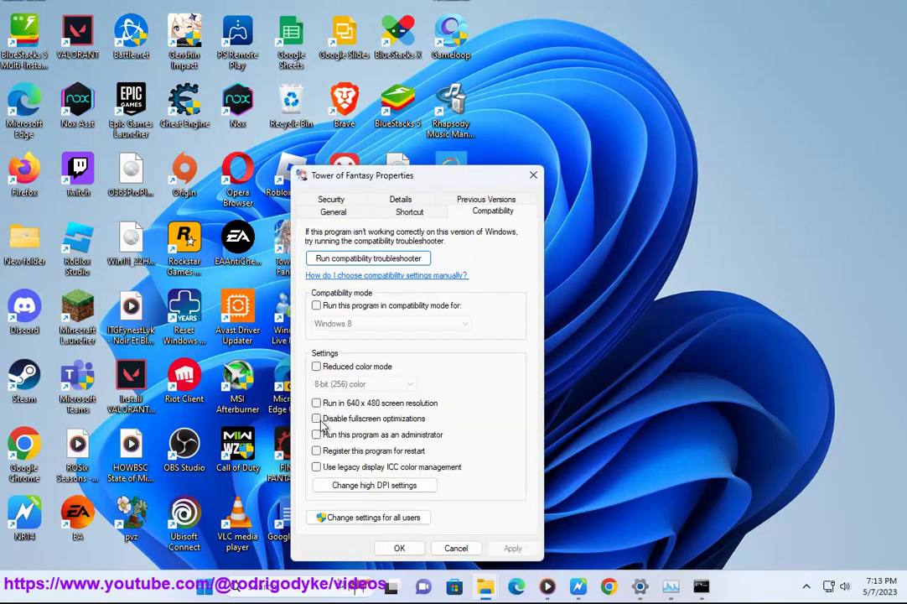
left_click(455, 549)
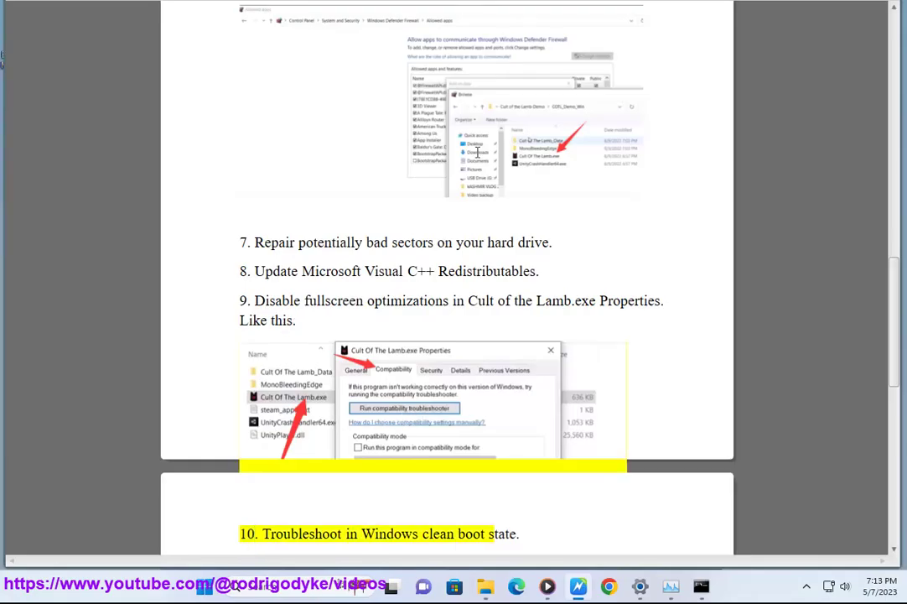
scroll(571, 239, "down", 1)
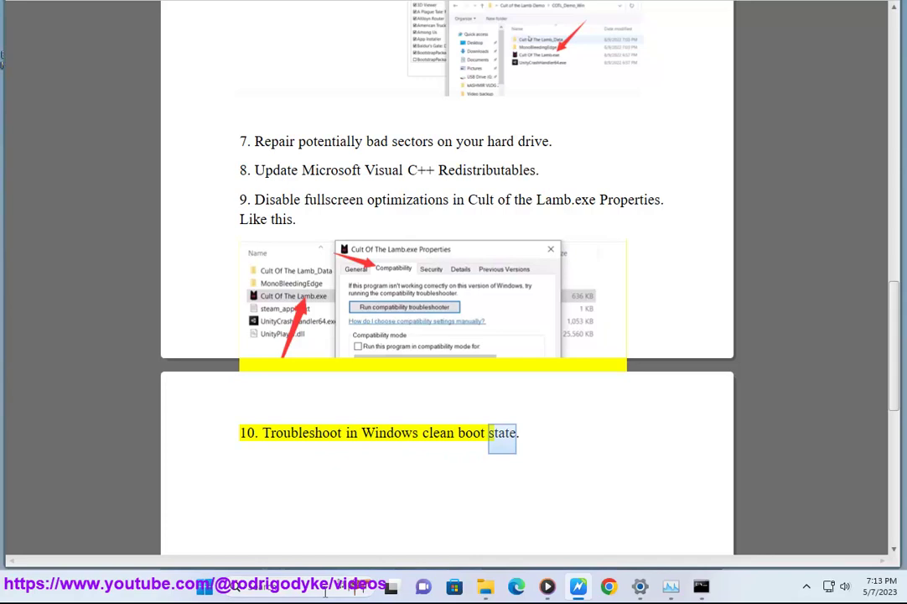